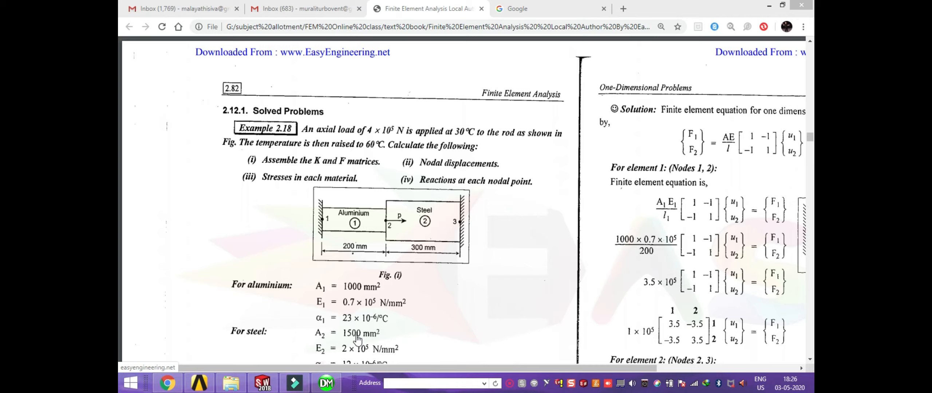
- Switch to ANSYS Workbench and replace the existing Static Structural system in the project schematic with a new one
left_click(200, 382)
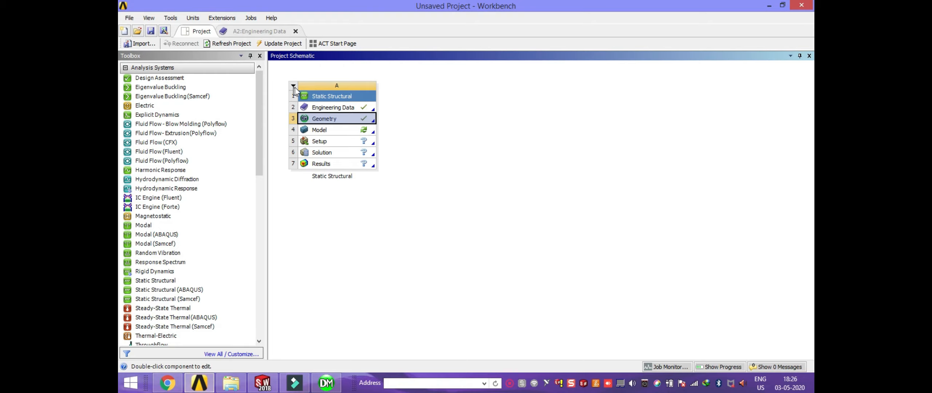
left_click(294, 87)
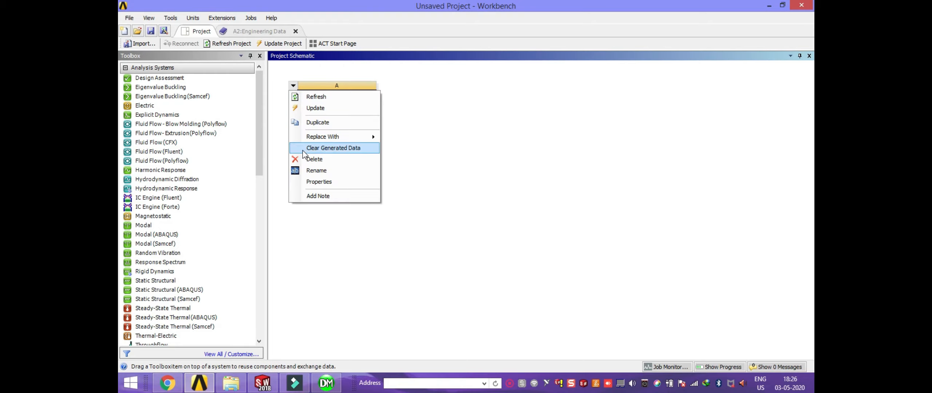
left_click(317, 166)
left_click(517, 208)
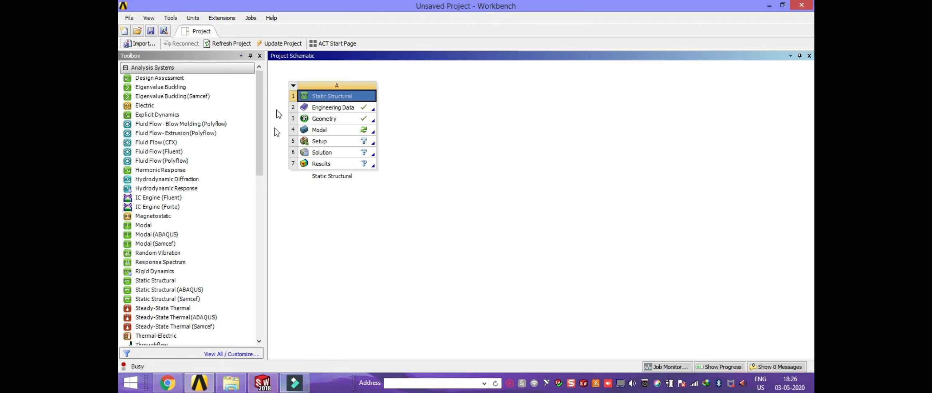
left_click_drag(158, 286, 315, 118)
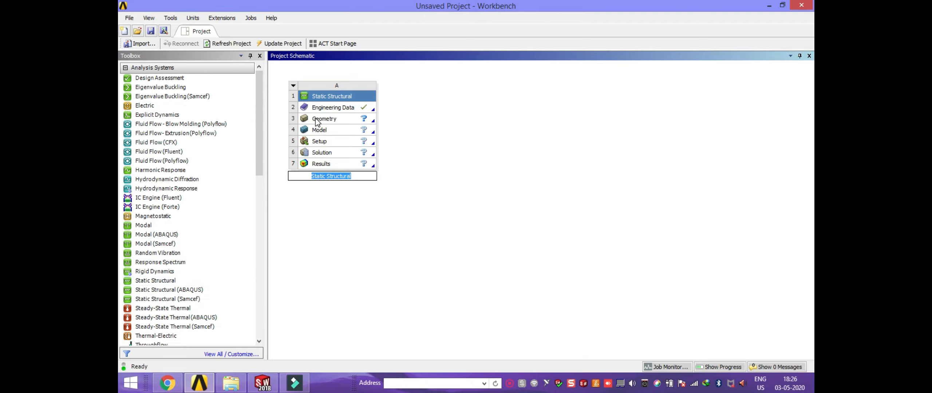
- Edit the Engineering Data of the Static Structural system and add a new material named ALUNIMUM
double_click(351, 110)
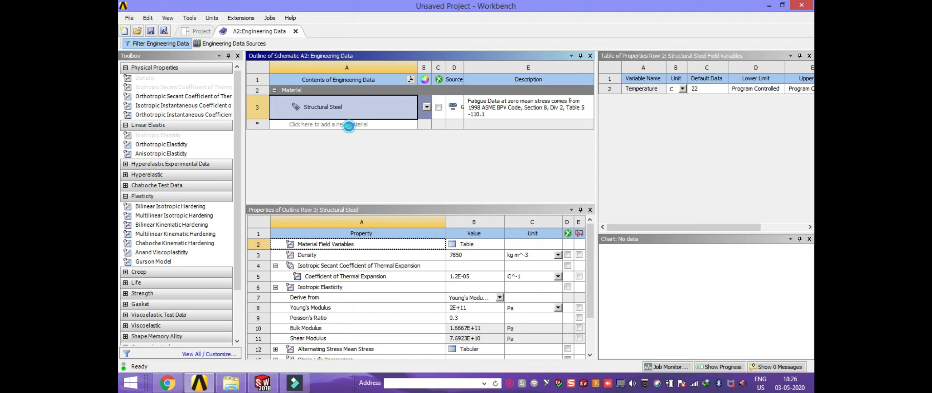
left_click(350, 125)
type("ALUNIMUM")
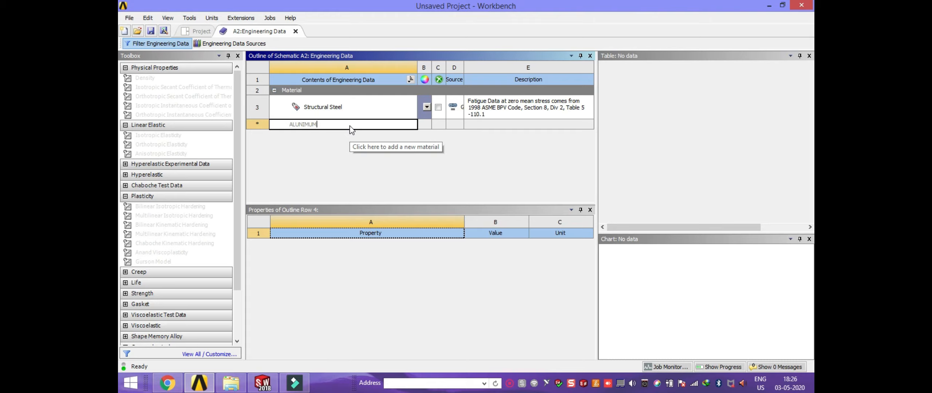
left_click(364, 167)
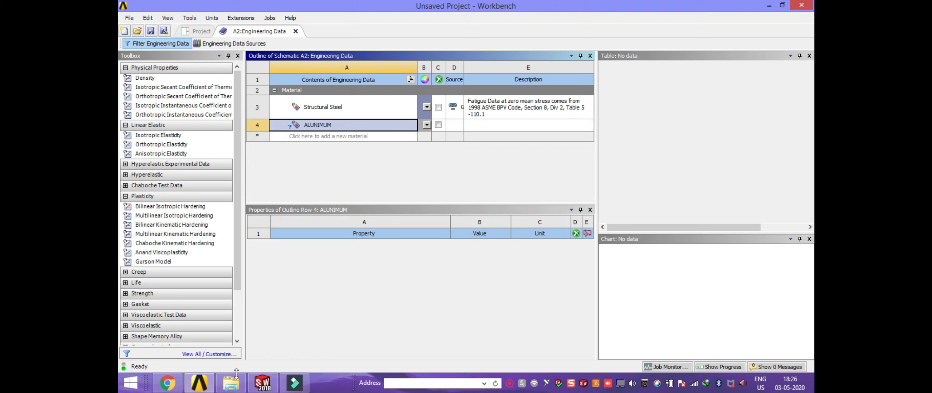
- Look up the aluminium properties in the textbook PDF in Chrome, and add Isotropic Elasticity to ALUNIMUM in Workbench
left_click(167, 382)
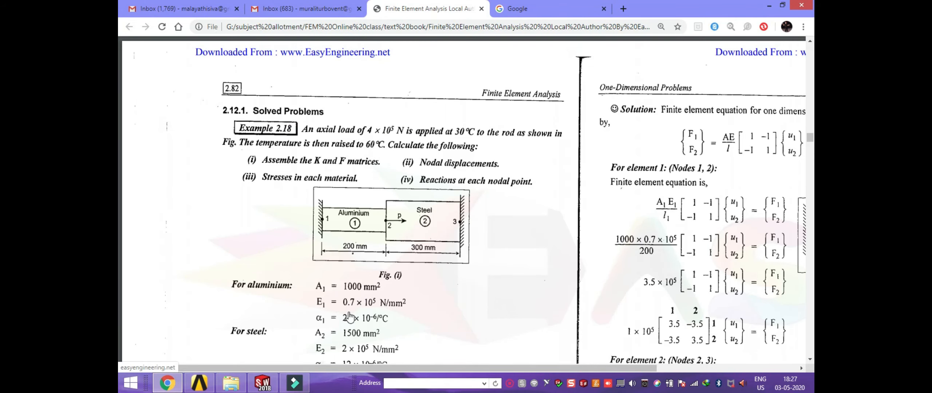
scroll(366, 336, "down", 1)
scroll(365, 336, "down", 1)
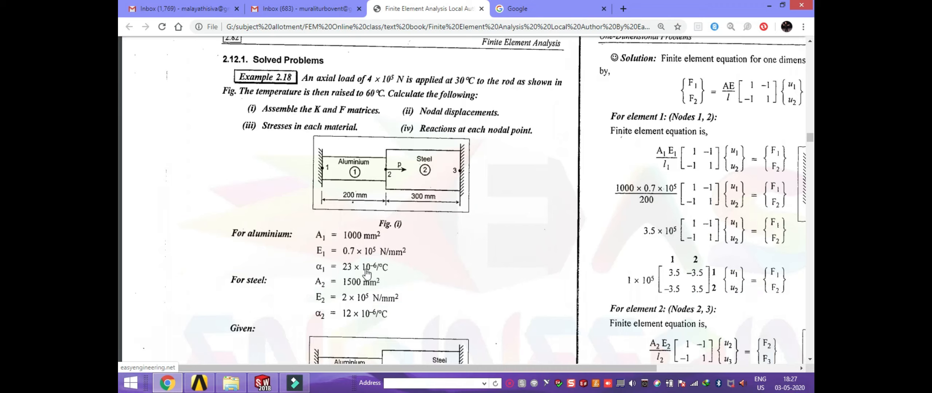
left_click(199, 383)
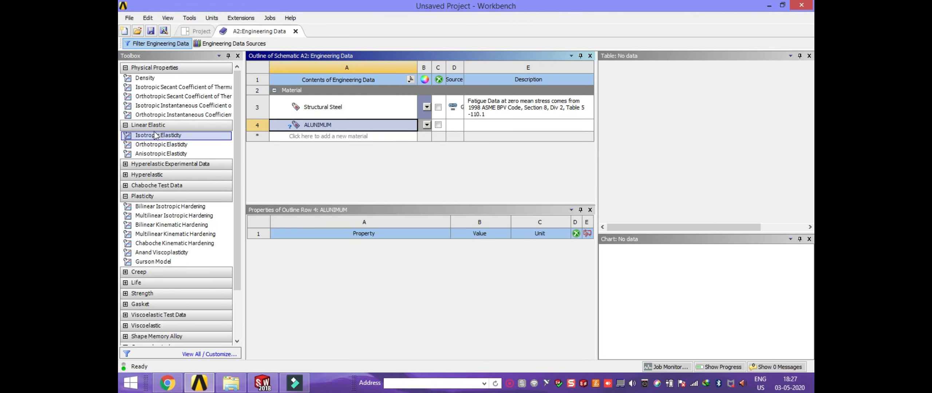
left_click_drag(158, 137, 377, 237)
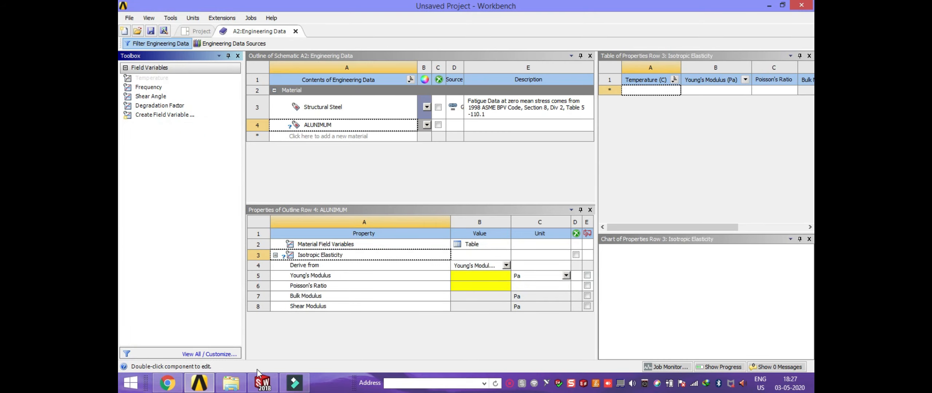
- Check the textbook's aluminium data and set ALUNIMUM's Young's Modulus to 0.7E5 MPa and Poisson's Ratio to 0
left_click(167, 385)
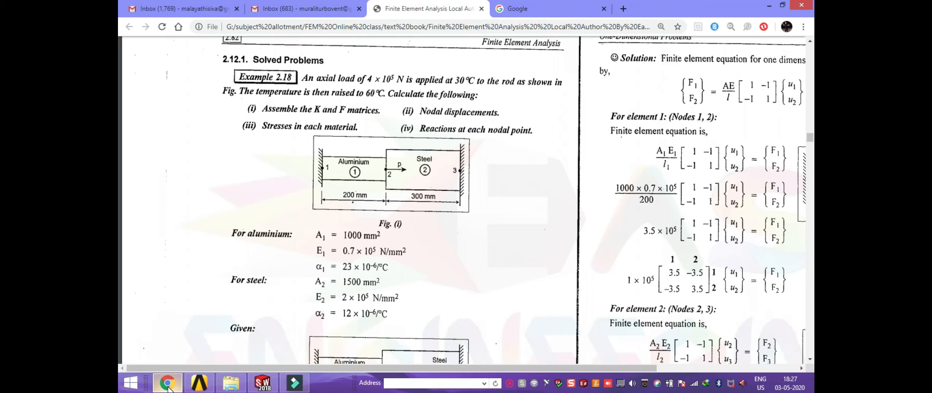
left_click(167, 387)
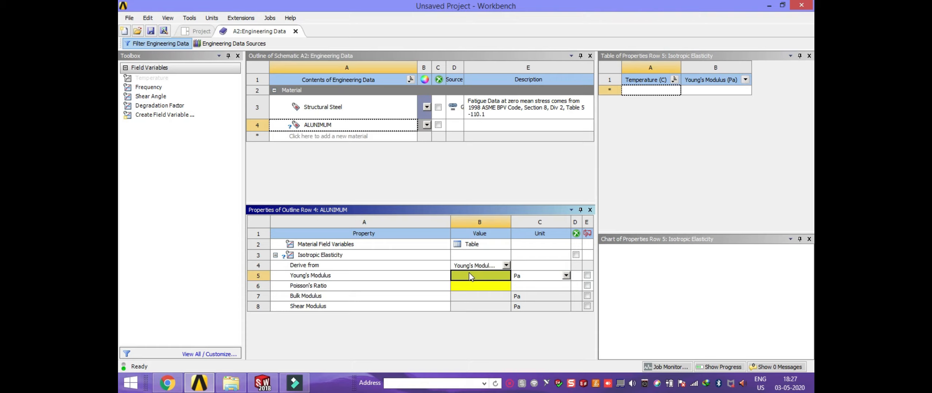
type("0.7E5")
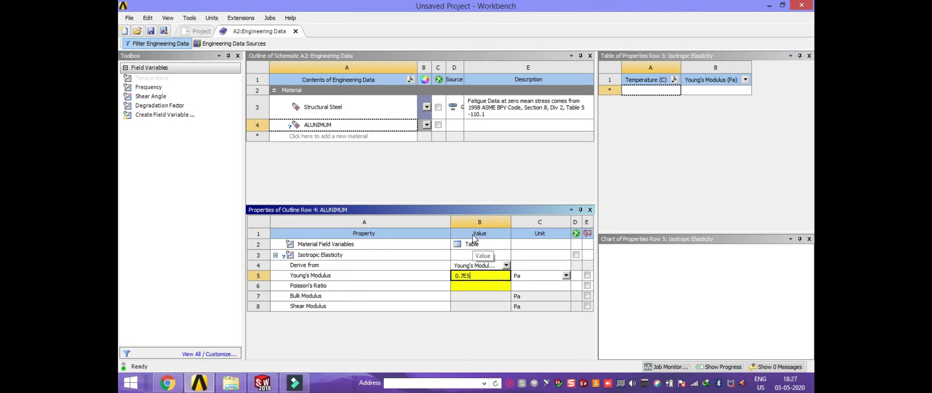
left_click(566, 276)
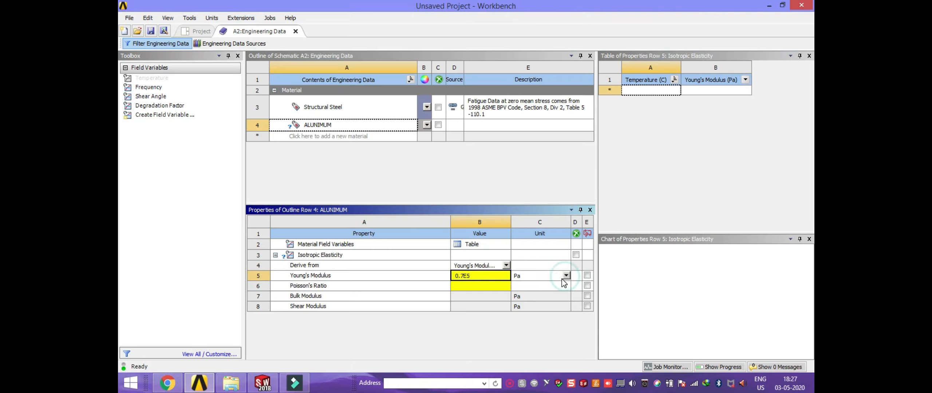
left_click(545, 216)
left_click(488, 278)
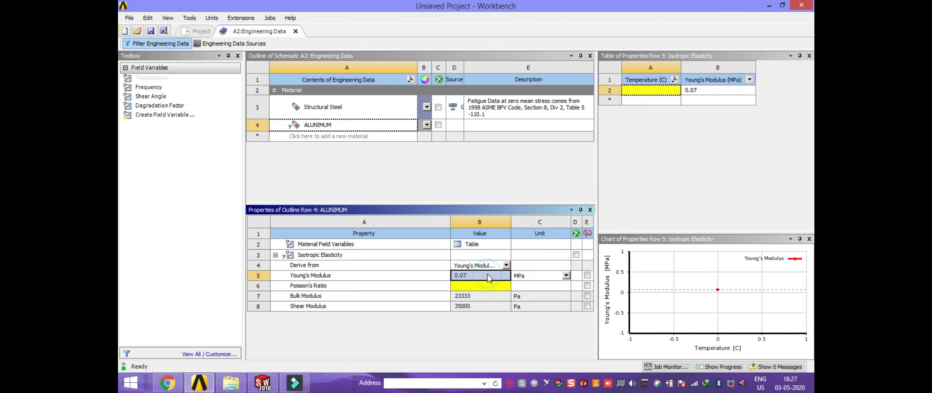
type("0.7E5")
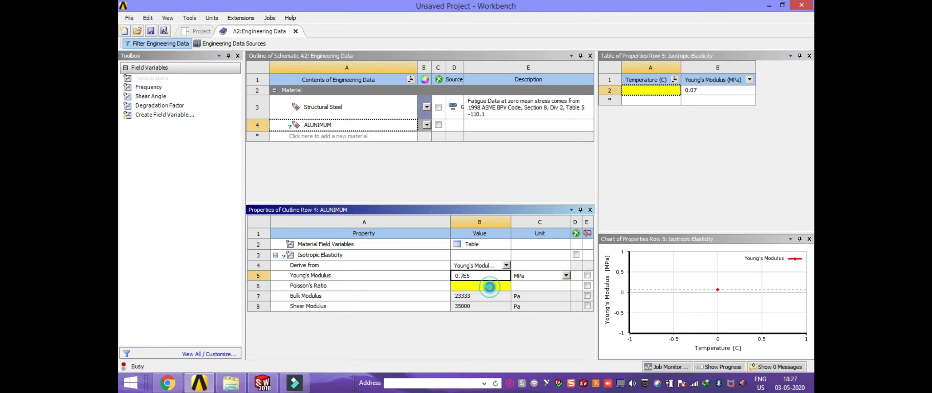
left_click(491, 288)
type("0")
key("Return")
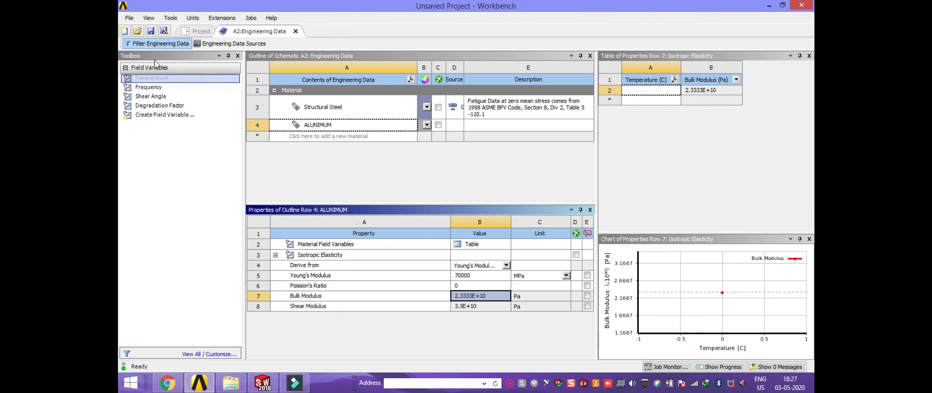
- Add an Isotropic Secant Coefficient of Thermal Expansion to ALUNIMUM and set it to the textbook value, 23E-6 C^-1
left_click(321, 128)
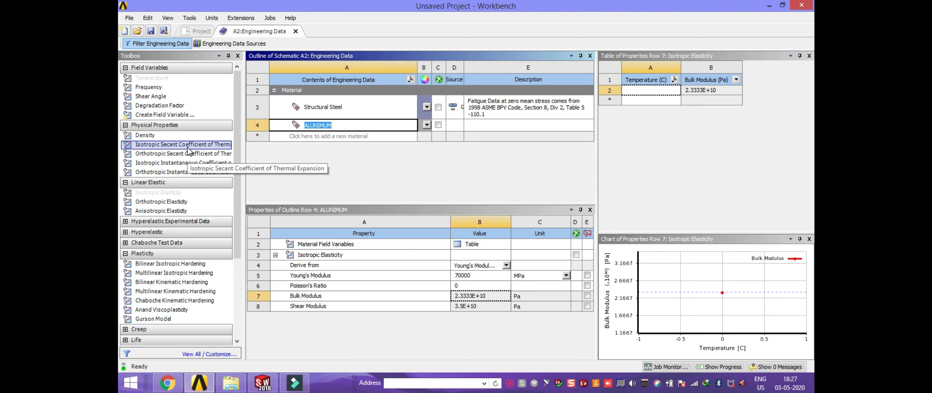
left_click_drag(188, 150, 467, 273)
left_click(472, 268)
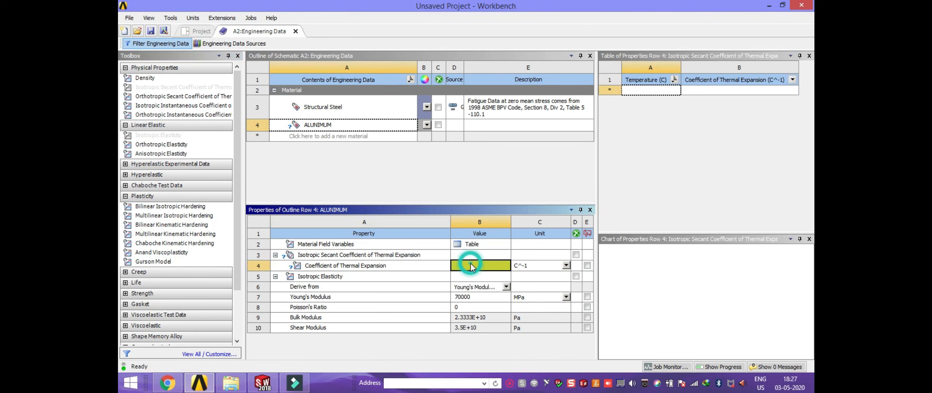
left_click(180, 387)
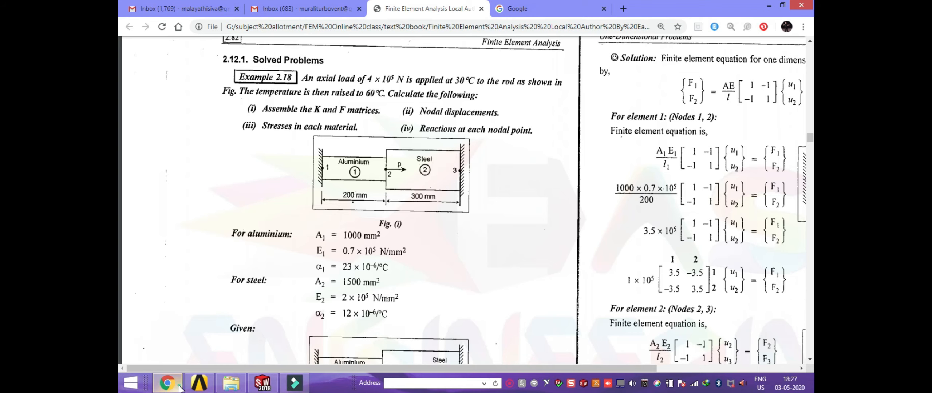
left_click(180, 387)
type("23E-6")
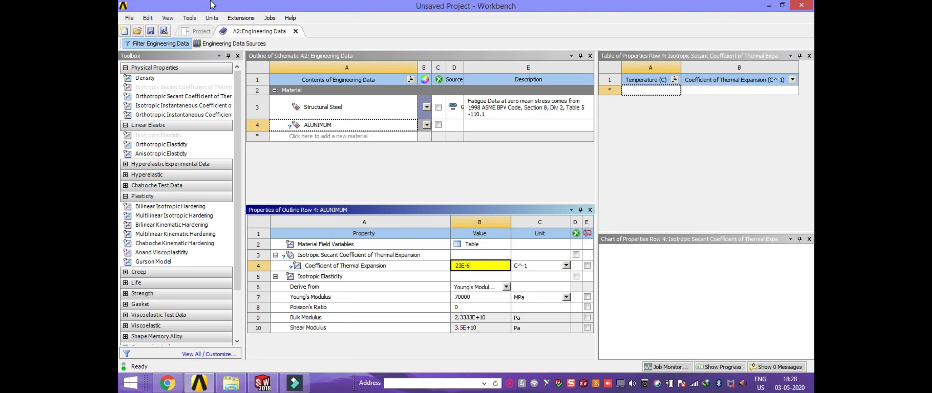
left_click(438, 361)
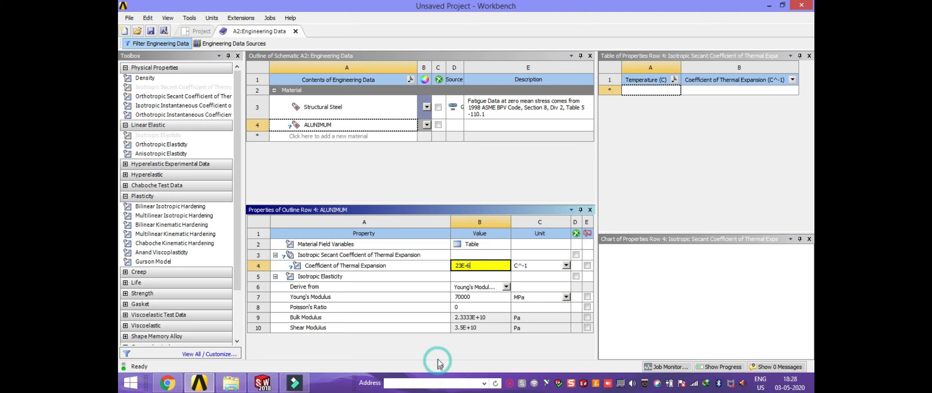
left_click(440, 346)
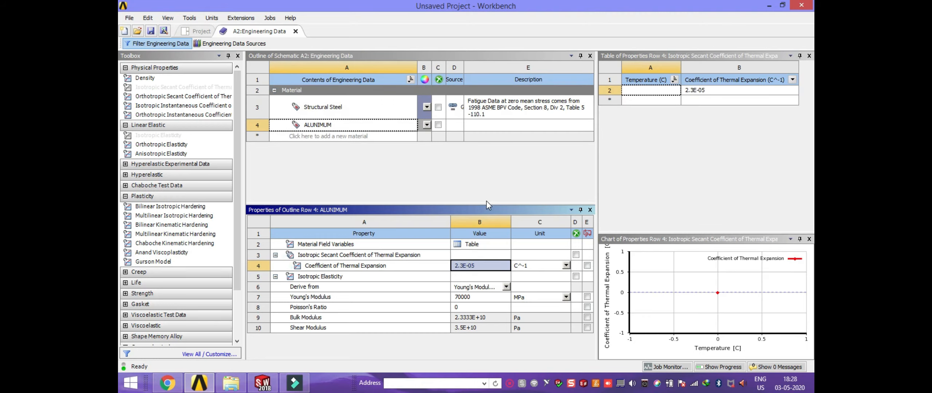
- Add a new material named STEEL with Isotropic Elasticity and Isotropic Secant Coefficient of Thermal Expansion properties
left_click(357, 136)
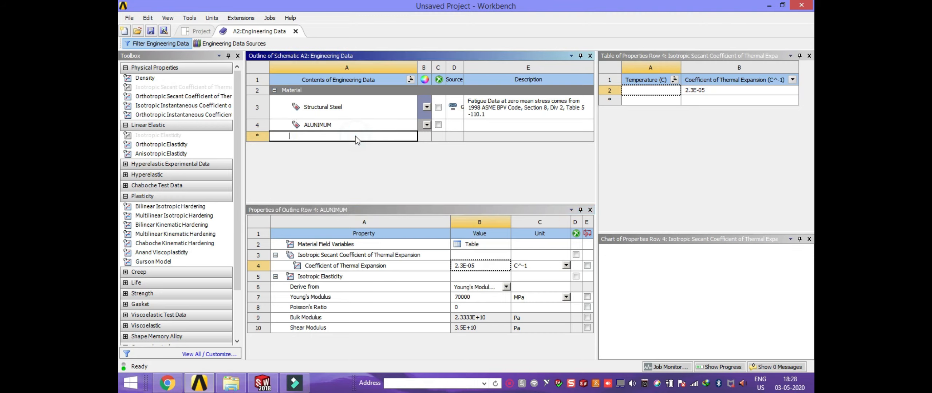
key("BackSpace")
left_click(351, 171)
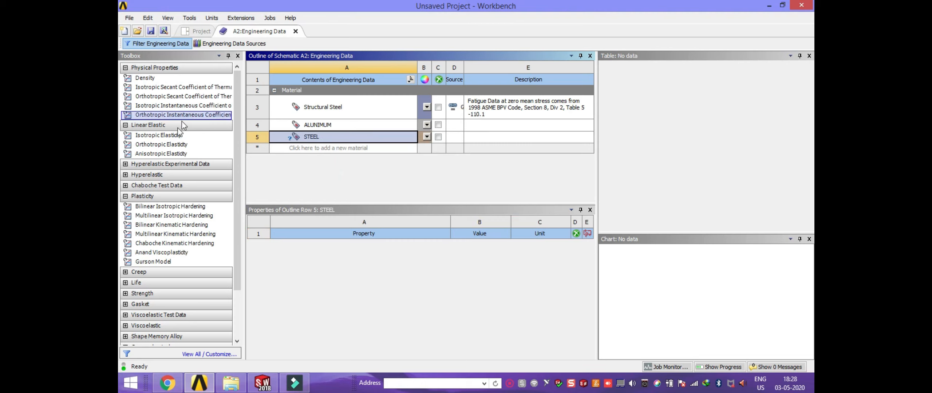
left_click(171, 135)
left_click_drag(171, 135, 297, 206)
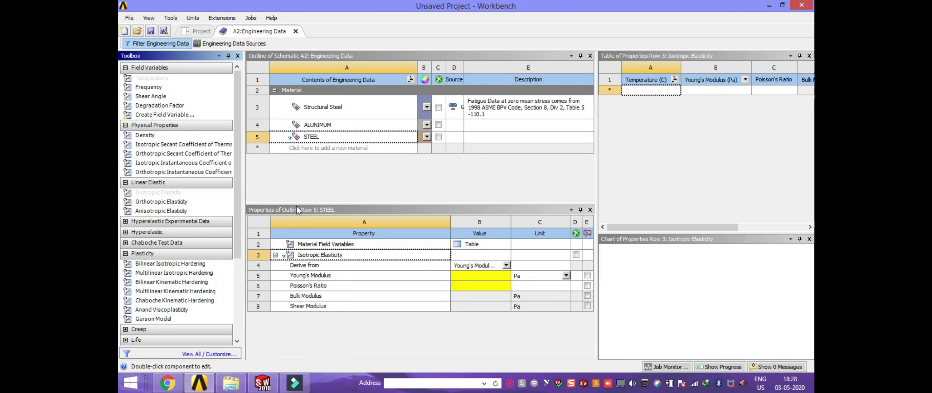
left_click_drag(184, 145, 389, 264)
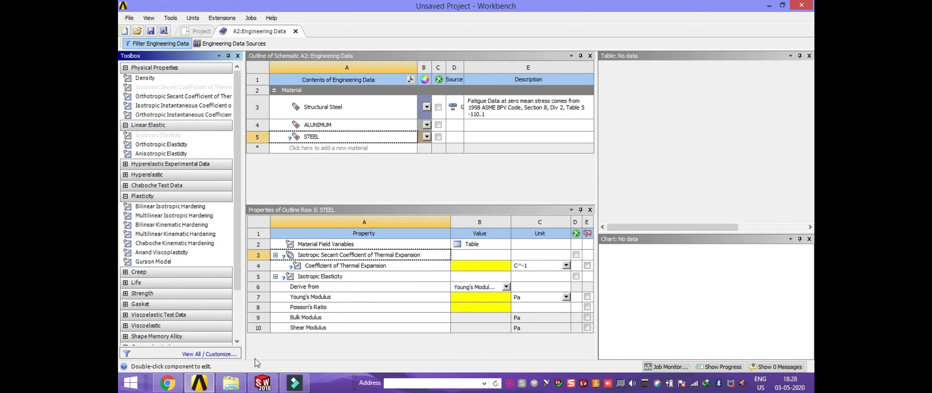
- Check the textbook's steel data and set STEEL's Young's Modulus to 2E5 MPa and Poisson's Ratio to 0.23
left_click(169, 383)
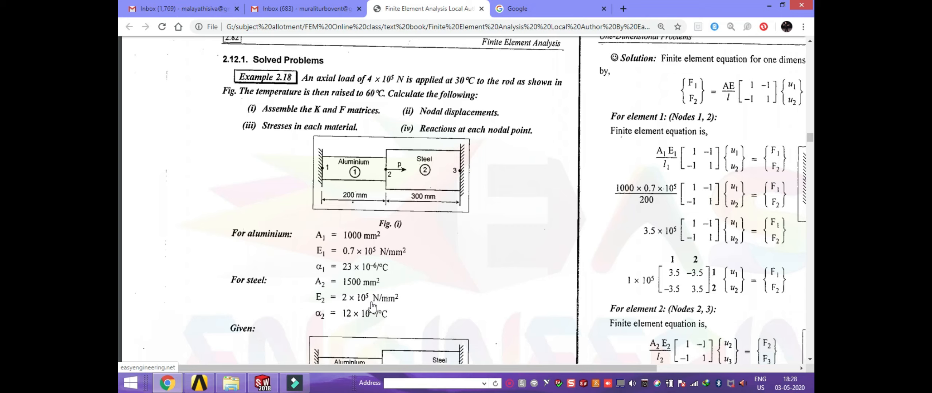
left_click(176, 383)
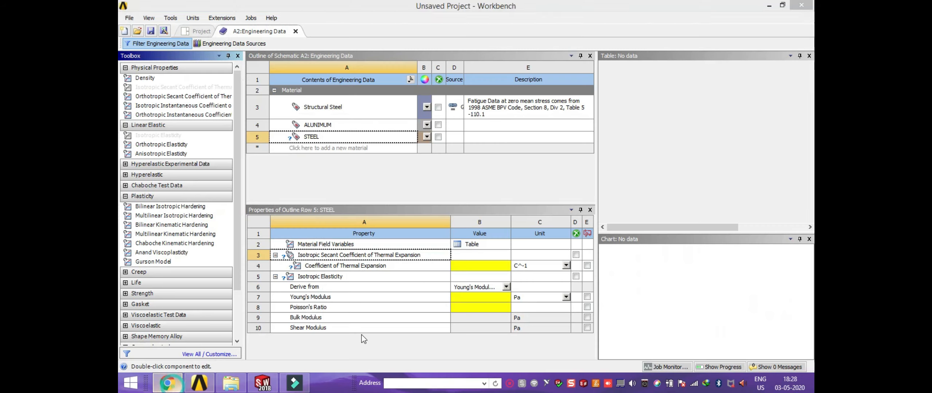
left_click(470, 300)
left_click(566, 297)
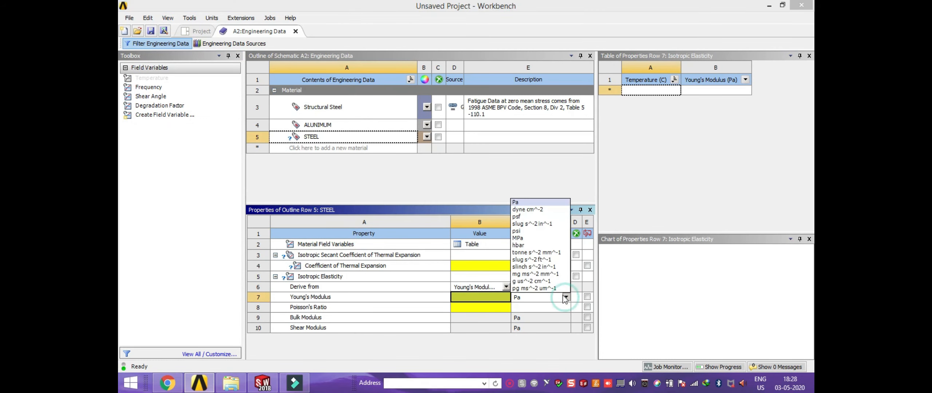
left_click(537, 238)
type("2E5")
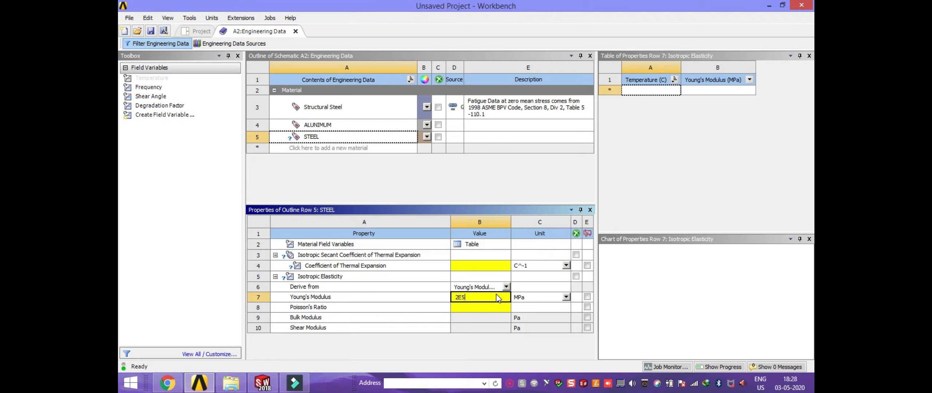
left_click(467, 307)
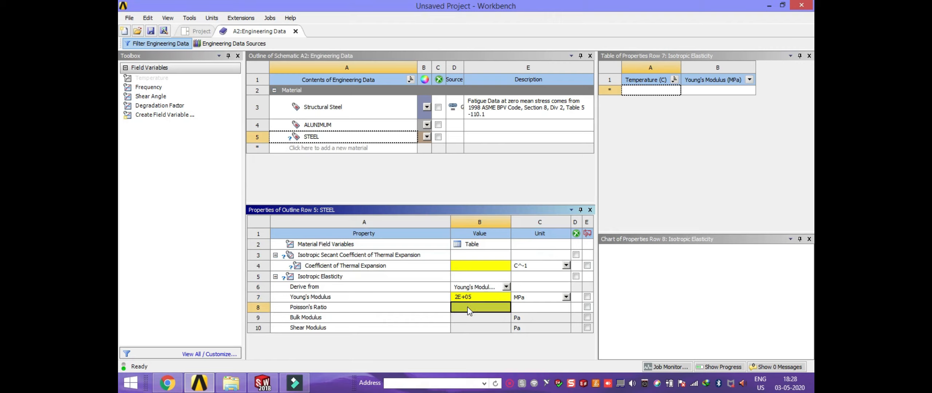
type("0.23")
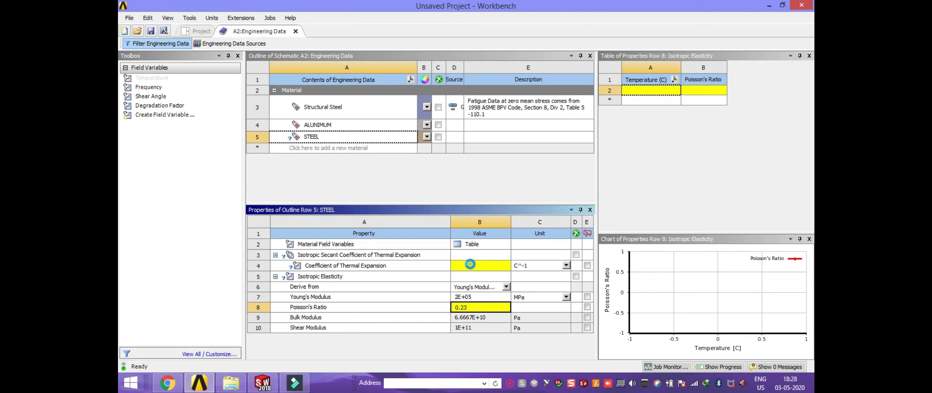
- Check the textbook's steel data and set STEEL's Coefficient of Thermal Expansion to 12E-6 C^-1
left_click(473, 265)
left_click(174, 386)
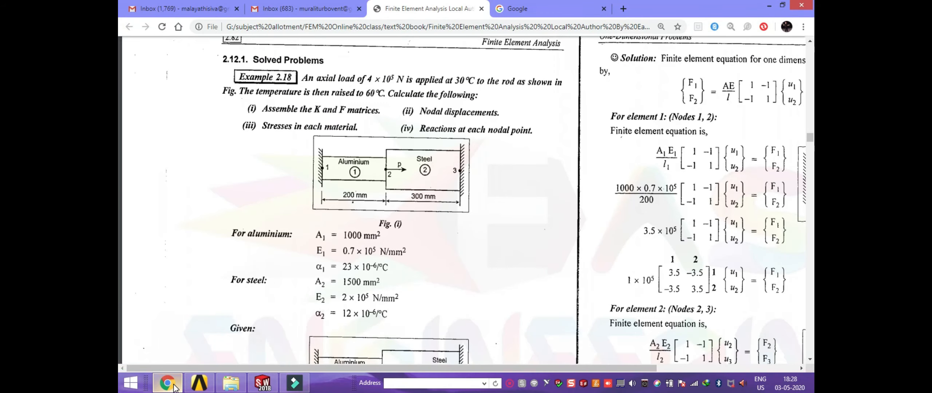
left_click(174, 387)
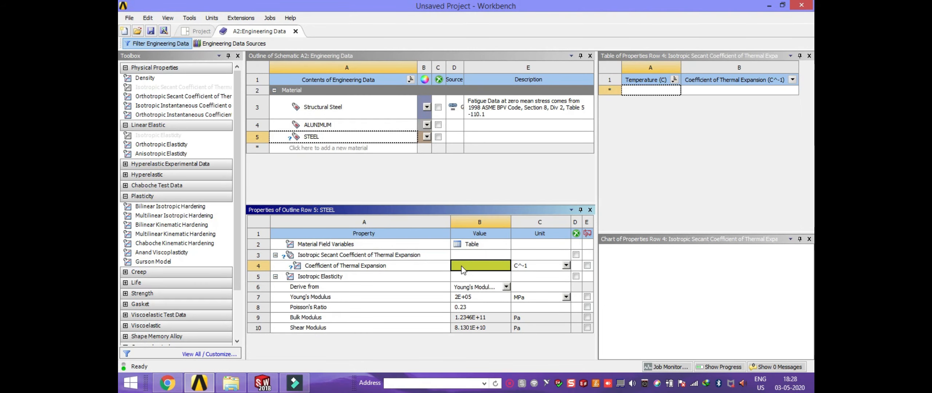
type("12E")
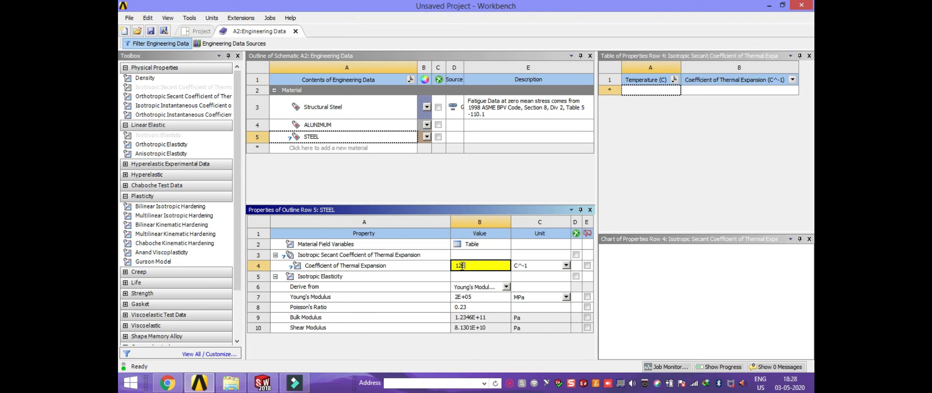
type("-6")
left_click(519, 348)
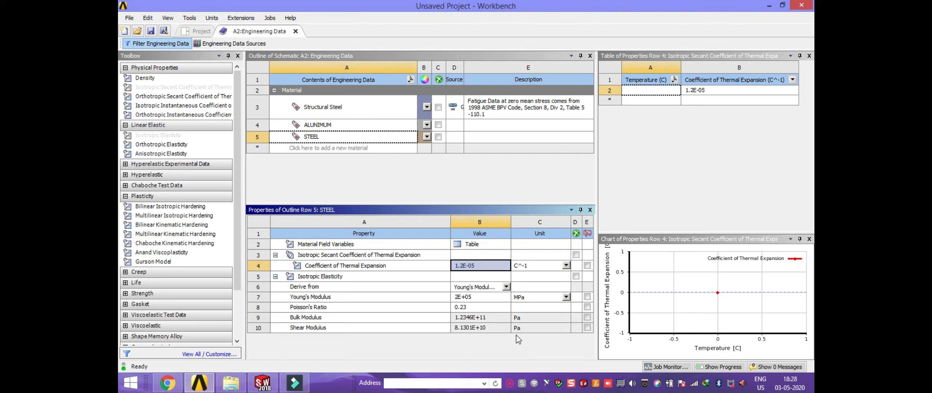
- Return to the project schematic and start a new DesignModeler geometry for the Static Structural system
left_click(202, 32)
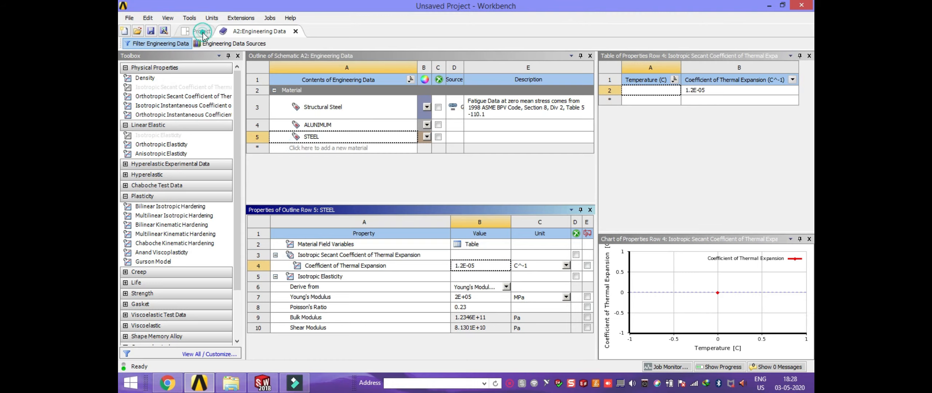
left_click(347, 121)
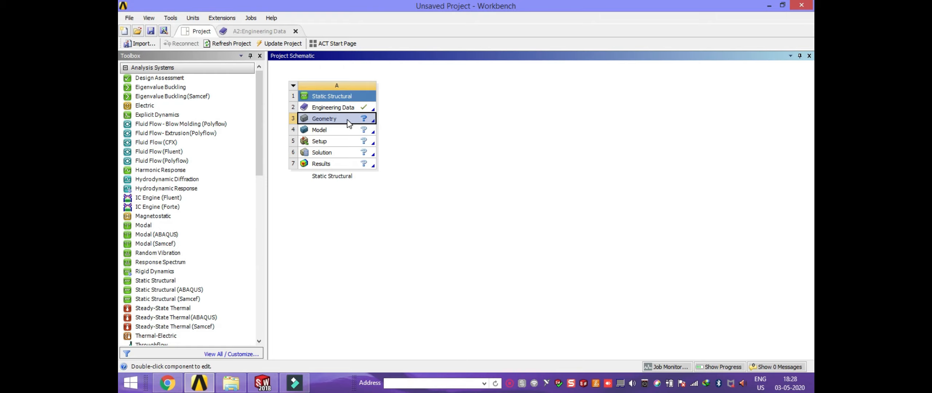
right_click(348, 122)
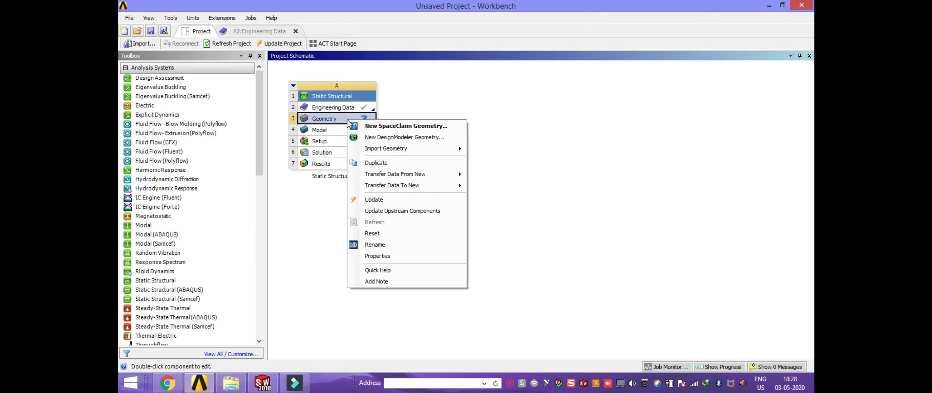
left_click(380, 138)
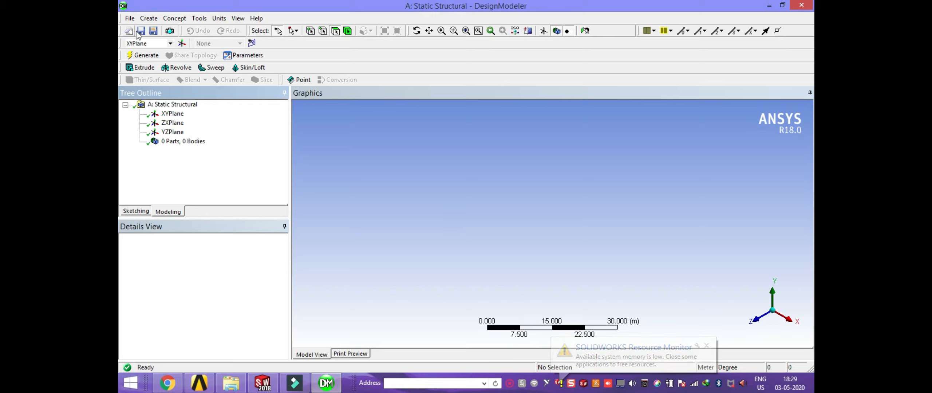
- Load the DesignModeler database Geom.agdb from the UNIT2 folder
left_click(129, 18)
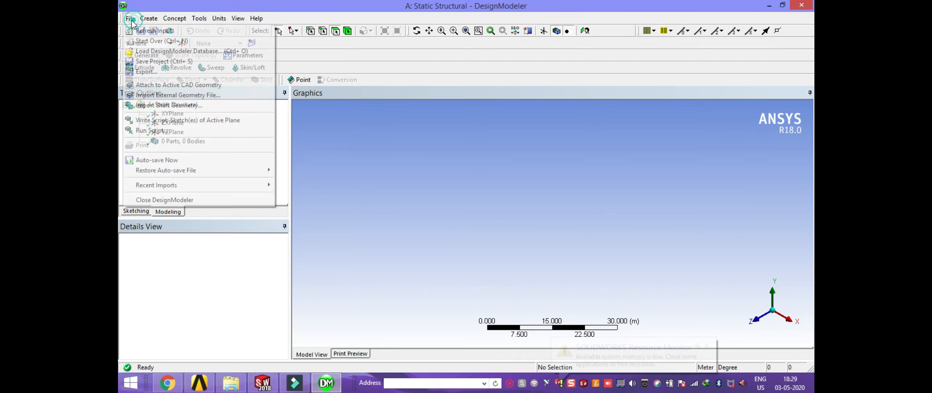
left_click(155, 52)
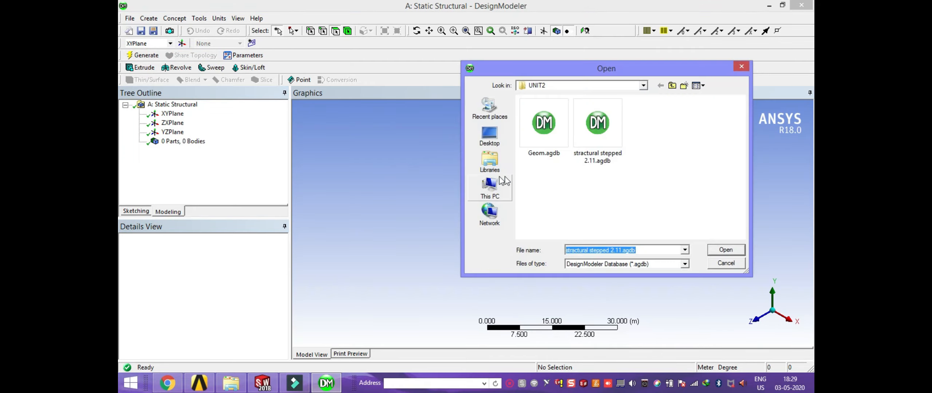
left_click(546, 148)
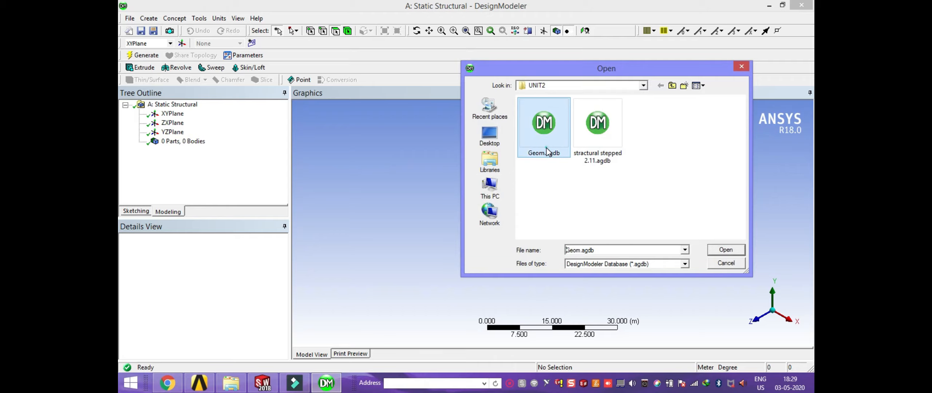
double_click(546, 149)
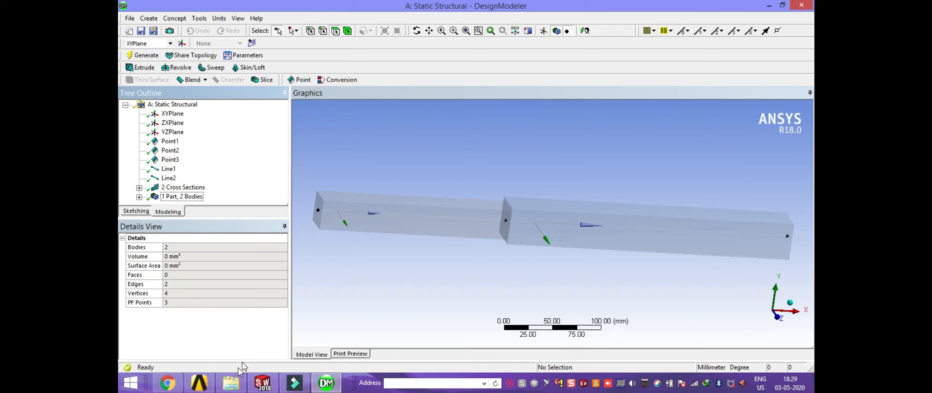
- Compare the loaded two-body rod geometry with the figure of Example 2.18 in the textbook
left_click(167, 383)
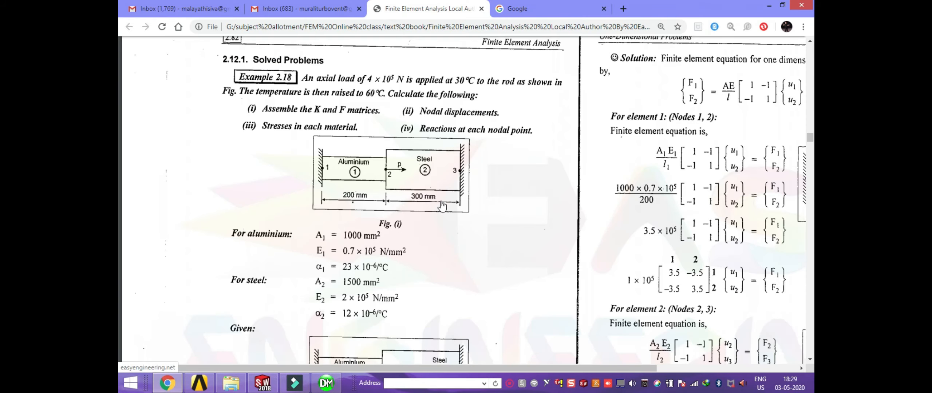
left_click(167, 382)
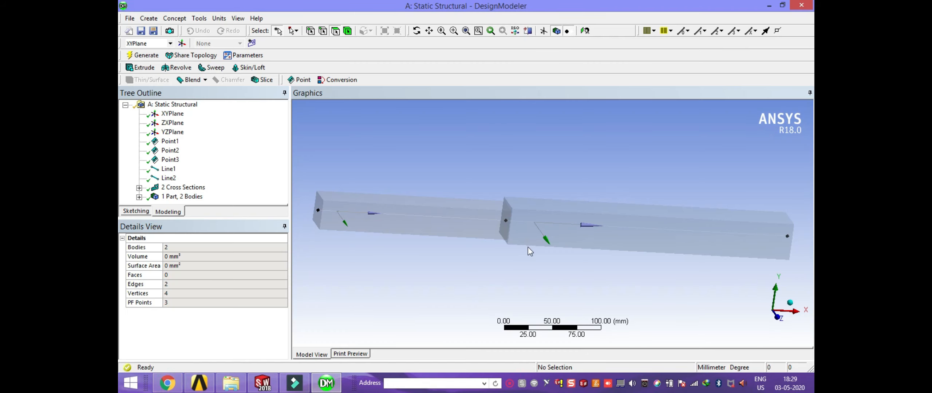
middle_click_drag(528, 250, 545, 281)
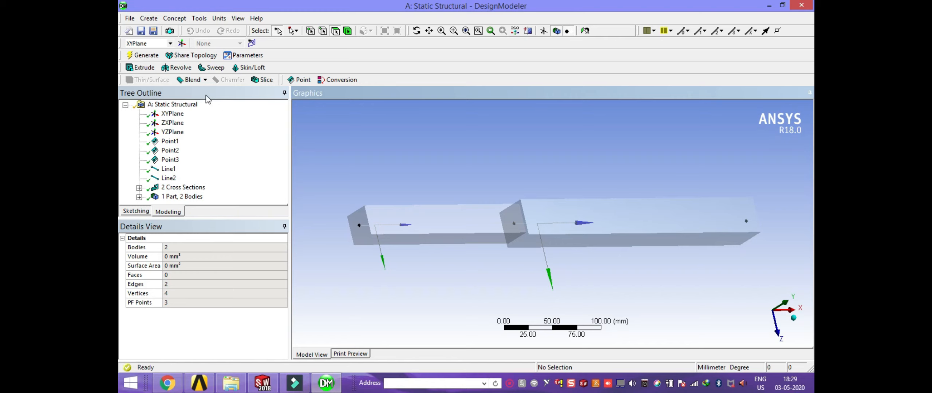
- Switch to the Workbench project schematic and open the Static Structural system's Model in Mechanical
left_click(199, 383)
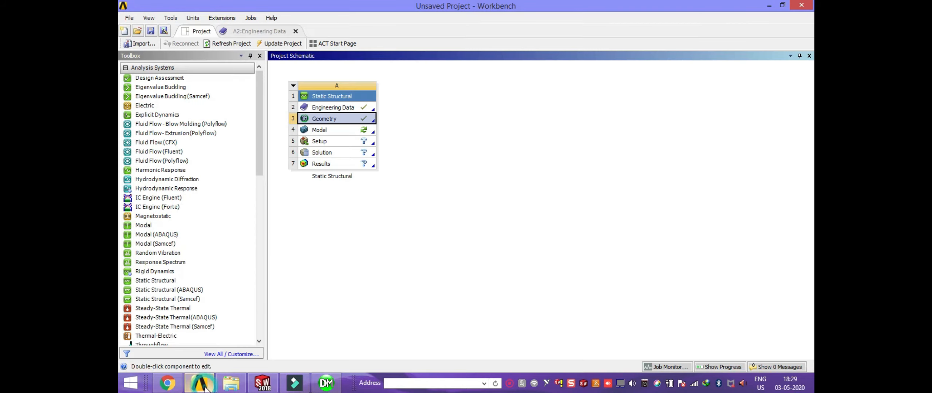
double_click(354, 132)
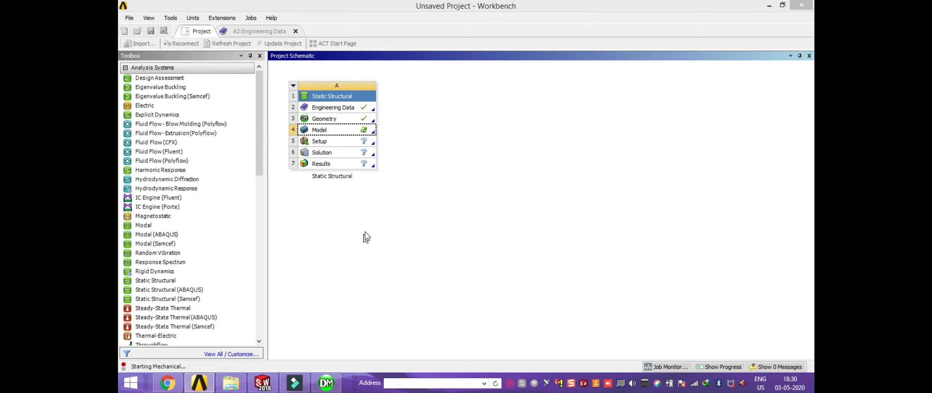
left_click(326, 383)
left_click(325, 383)
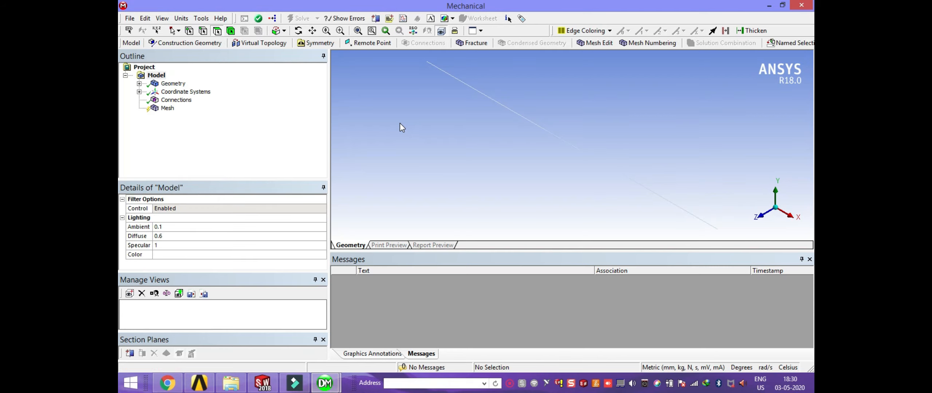
- Assign the ALUNIMUM material to the first Line Body of the part
left_click(138, 84)
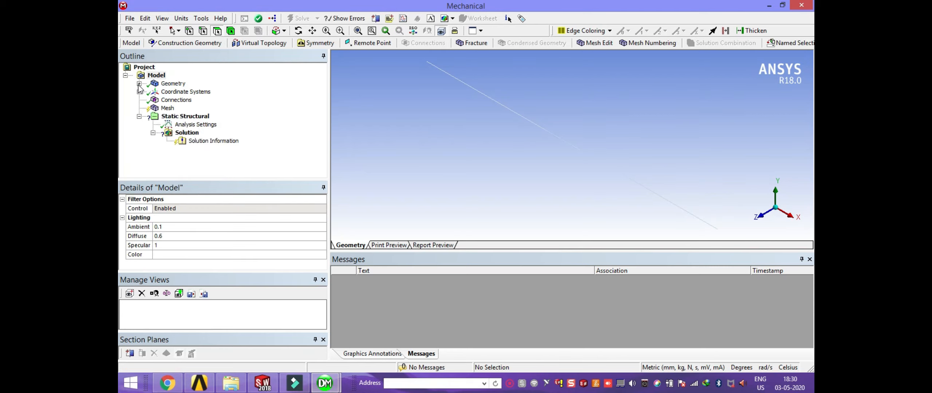
left_click(139, 84)
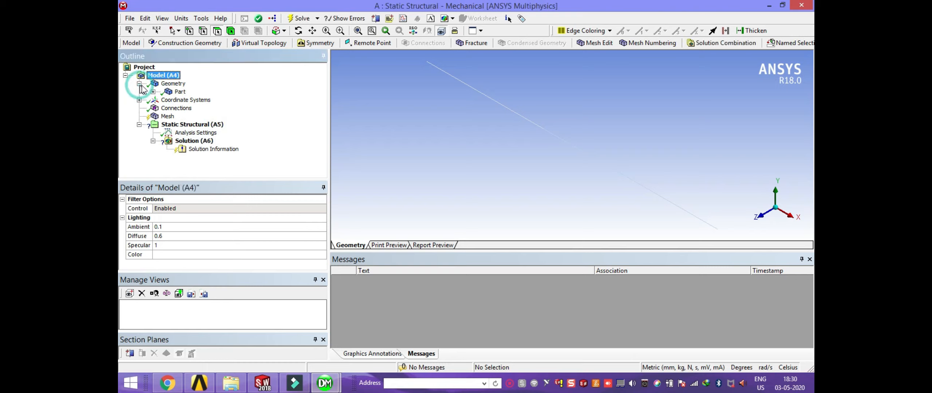
left_click(180, 93)
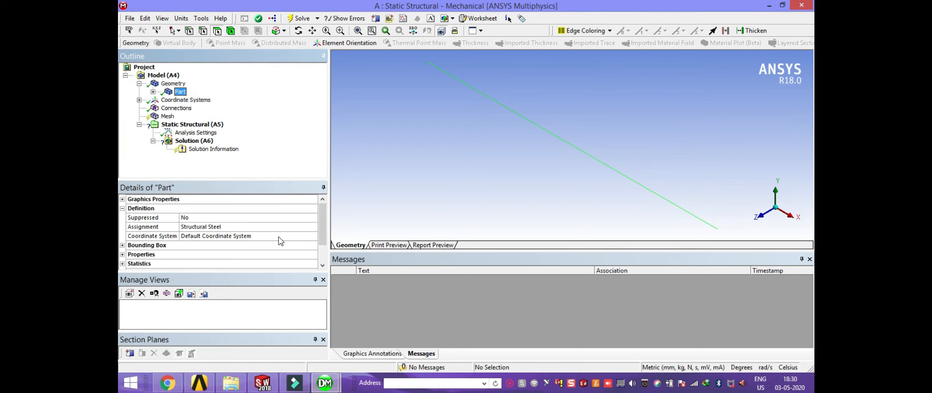
left_click(153, 92)
left_click(199, 100)
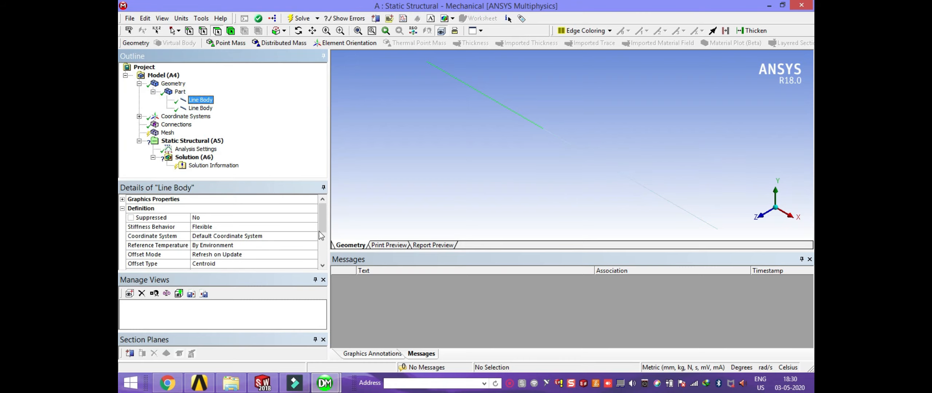
left_click_drag(321, 228, 321, 242)
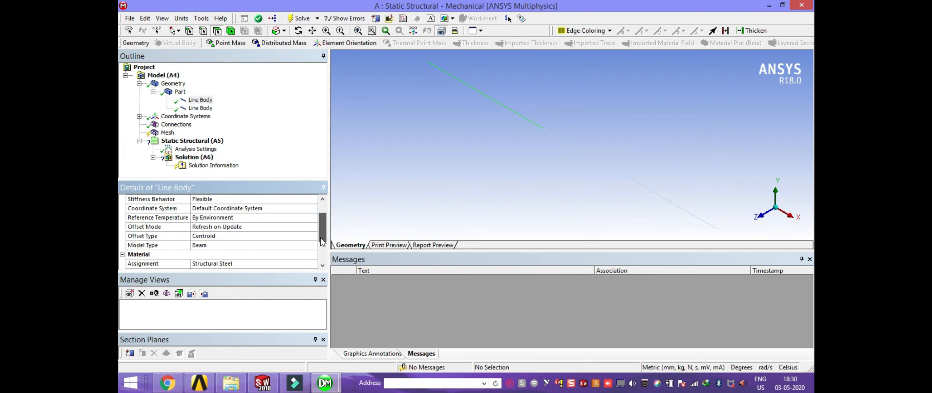
left_click(312, 264)
left_click(313, 264)
left_click(329, 310)
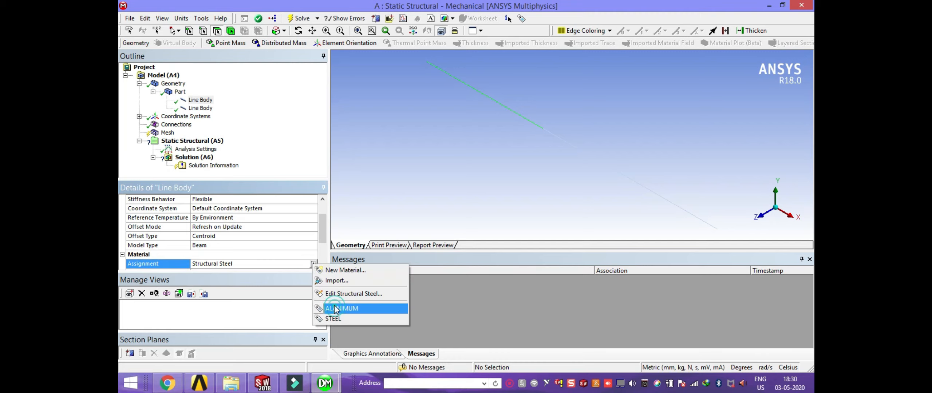
- Assign the STEEL material to the second Line Body of the part
left_click(200, 108)
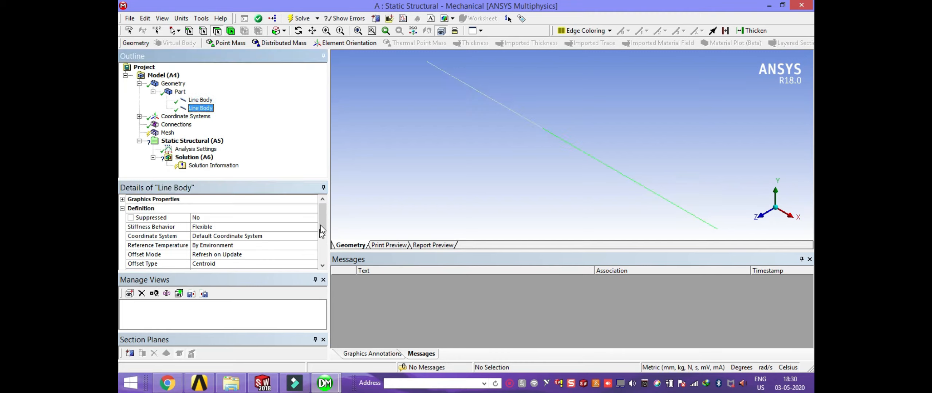
left_click_drag(322, 215, 321, 229)
left_click(287, 258)
left_click(313, 254)
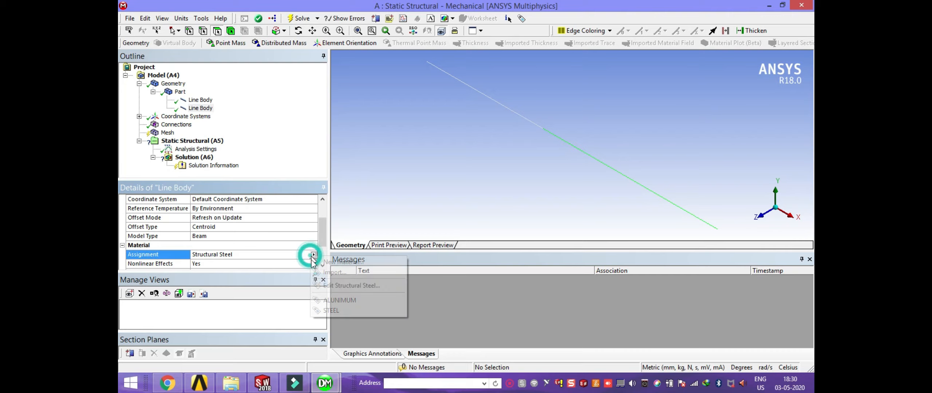
left_click(329, 310)
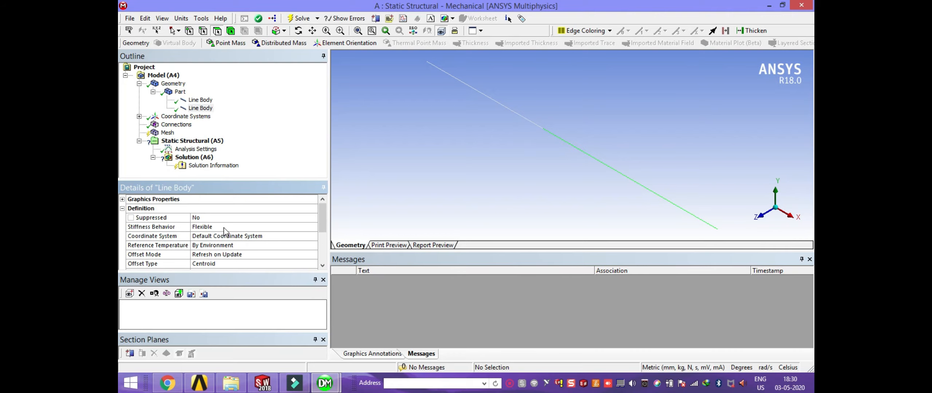
- Generate the mesh for the two-body rod with the default mesh settings
left_click(167, 135)
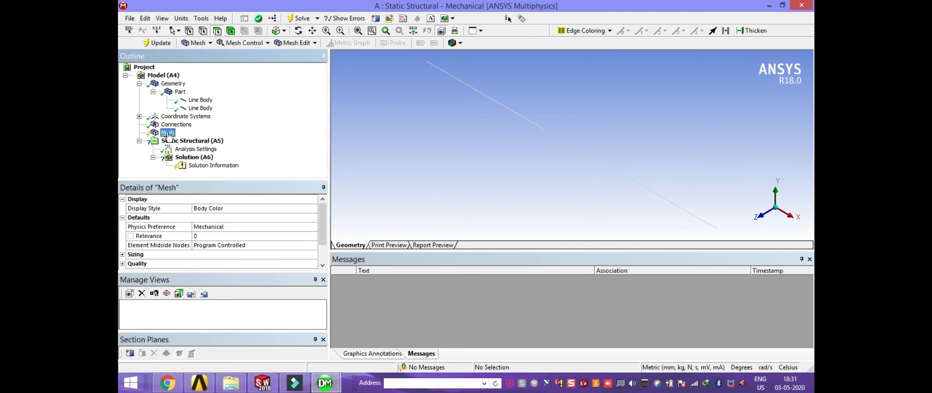
right_click(167, 133)
left_click(196, 168)
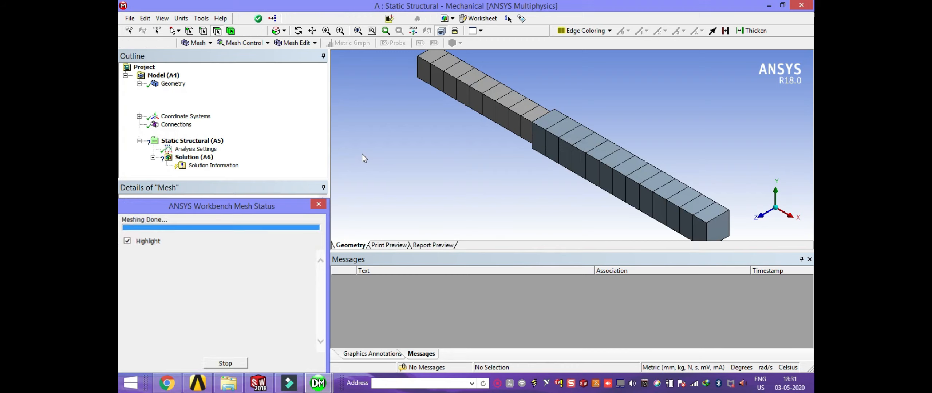
- Insert a Fixed Support under Static Structural on the aluminium bar's end vertex at (0, 0, 0) mm
left_click(200, 143)
right_click(200, 142)
mouse_move(219, 145)
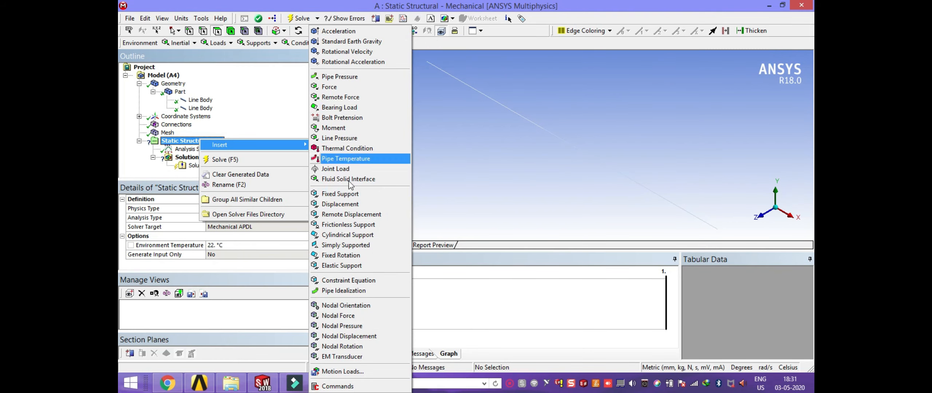
left_click(350, 193)
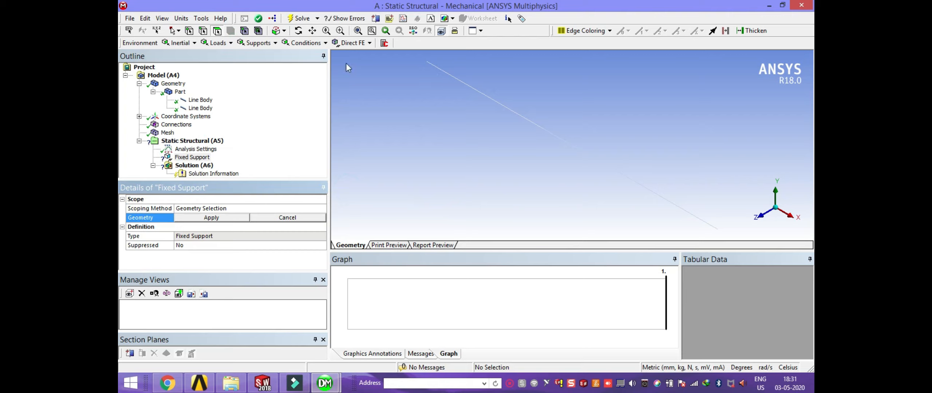
left_click(189, 31)
left_click(425, 63)
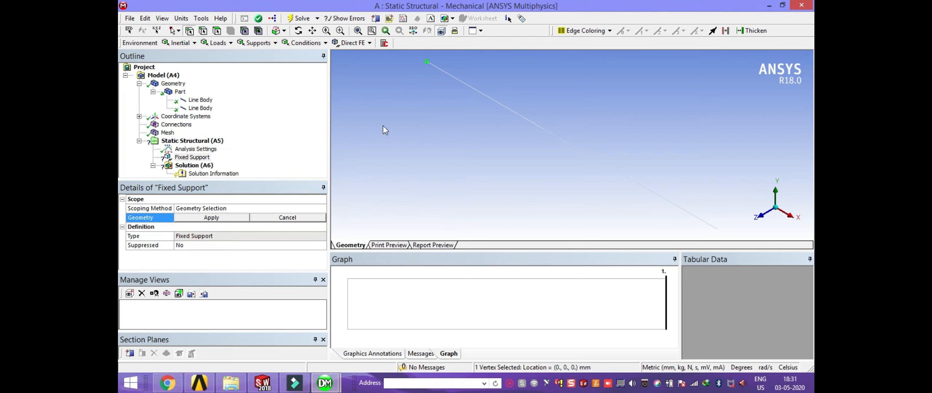
left_click(233, 220)
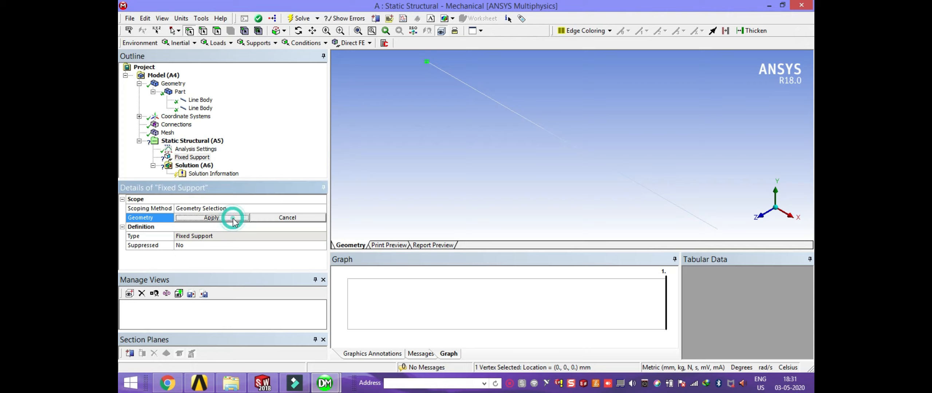
- Insert a second Fixed Support under Static Structural on the steel bar's end vertex at (500, 0, 0) mm
left_click(718, 230)
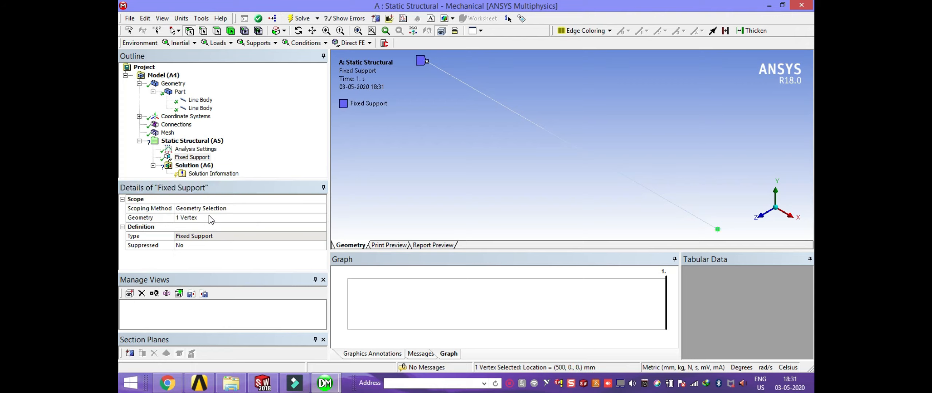
right_click(198, 141)
mouse_move(226, 145)
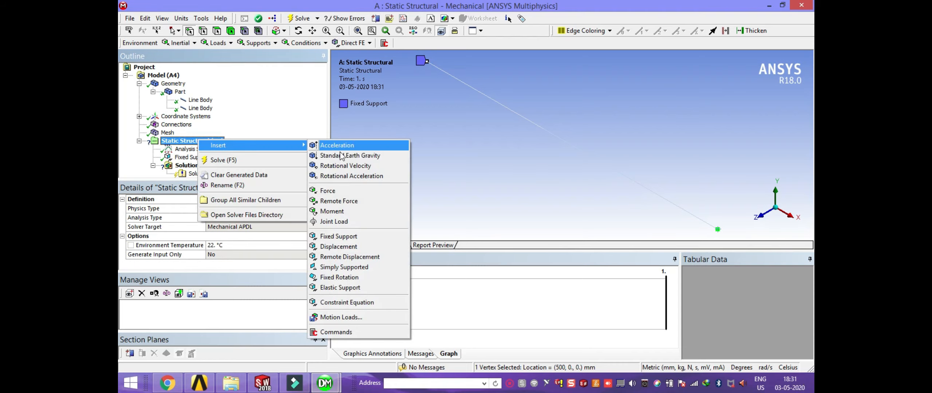
left_click(339, 236)
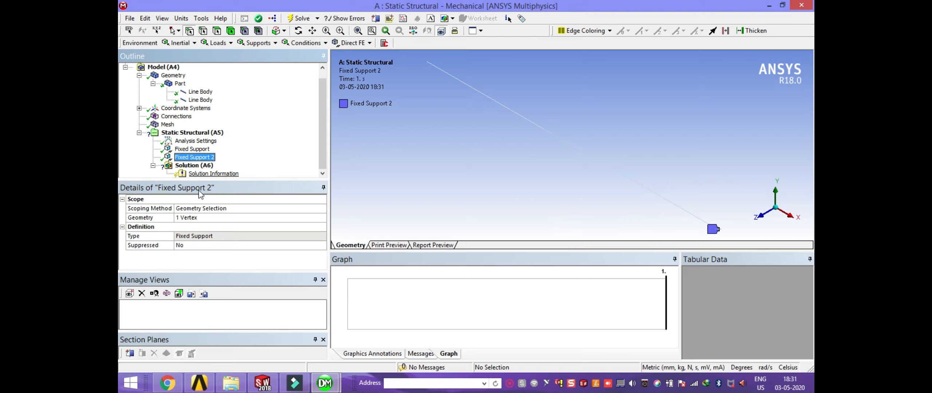
left_click(198, 217)
left_click(198, 218)
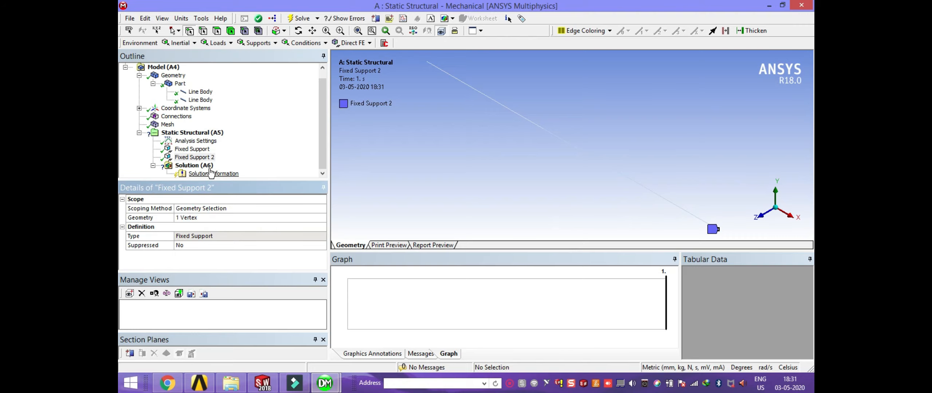
left_click(200, 157)
left_click(204, 149)
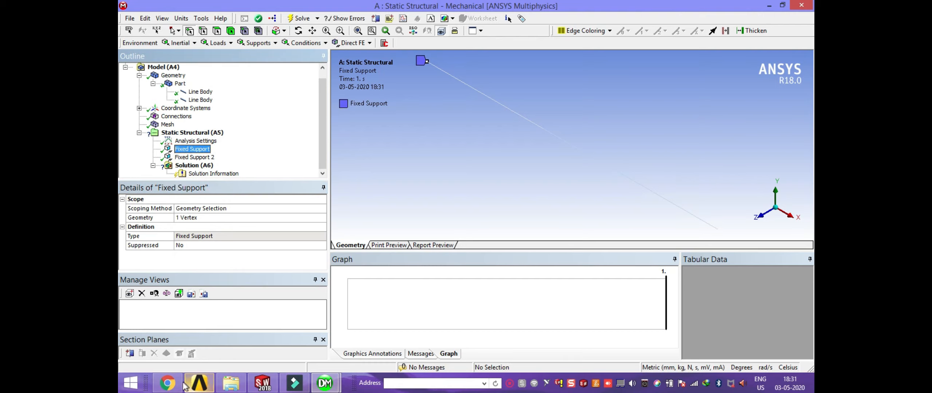
- Check the load location in the textbook example, and insert a Force on the shared vertex between the bars at (200, 0, 0) mm
left_click(167, 383)
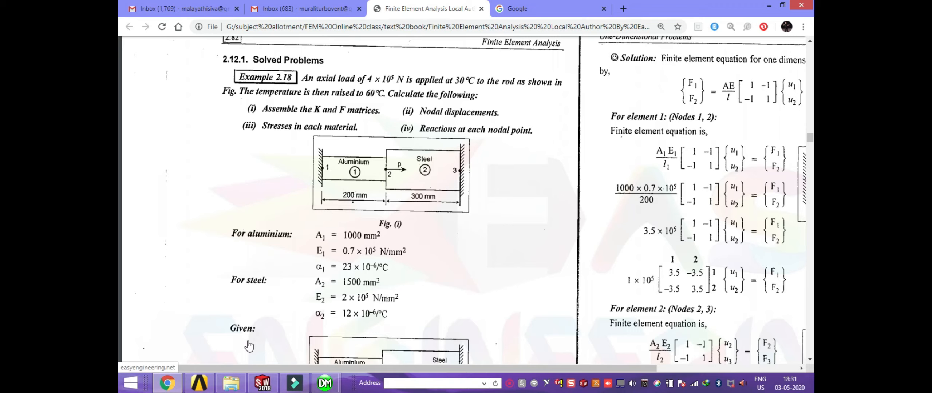
left_click(181, 382)
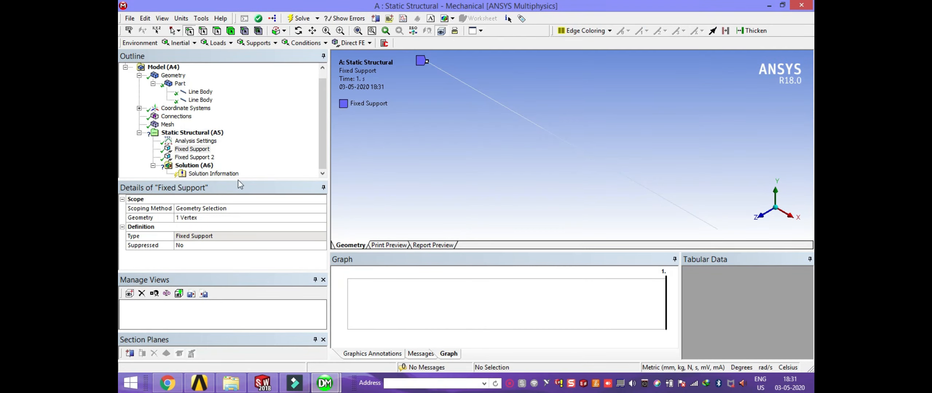
left_click(199, 133)
right_click(199, 133)
mouse_move(225, 139)
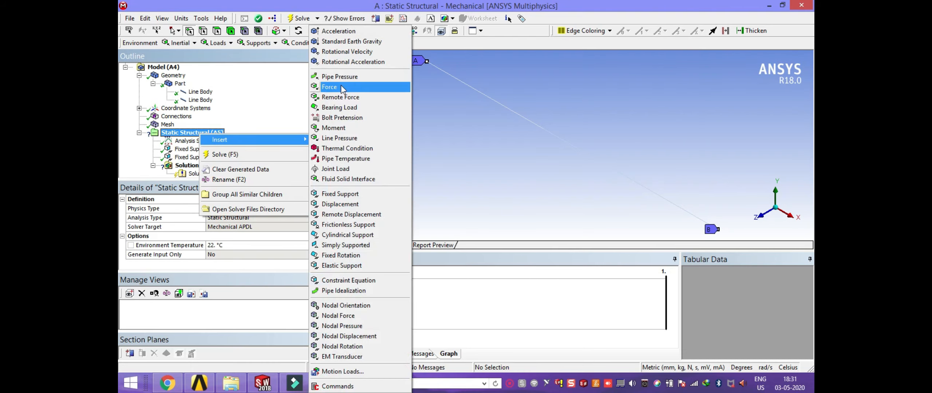
left_click(329, 87)
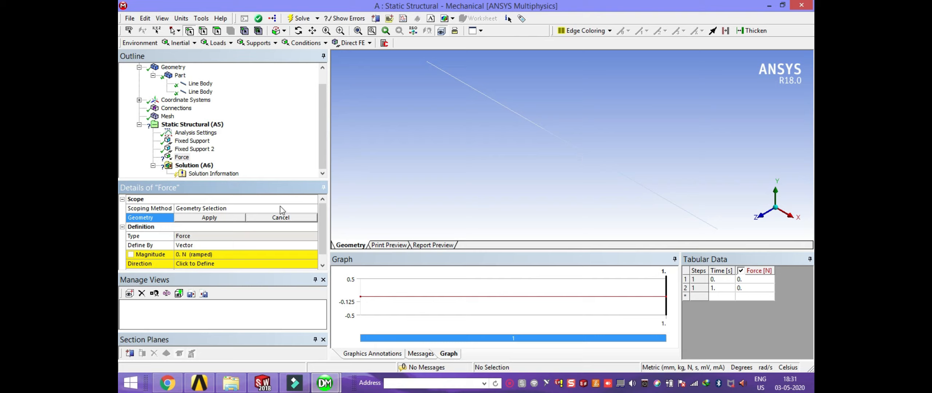
left_click(578, 147)
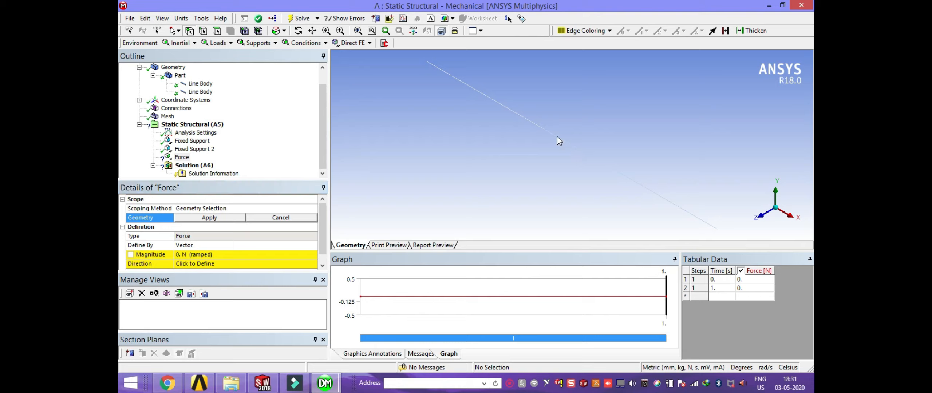
left_click(547, 132)
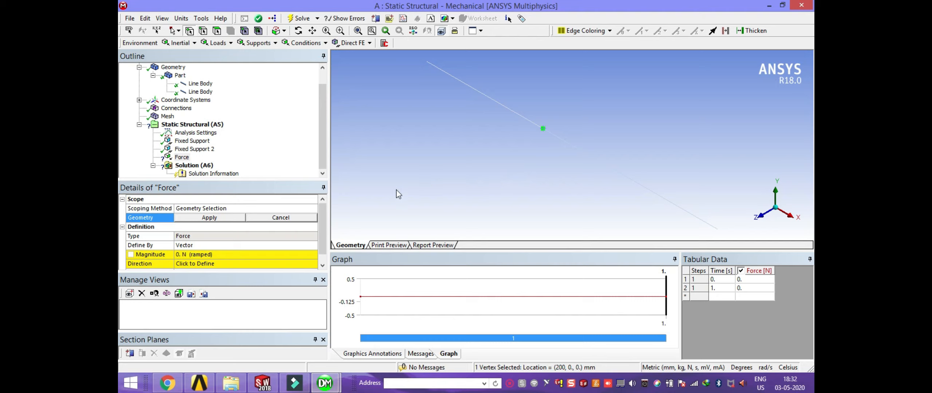
left_click(227, 218)
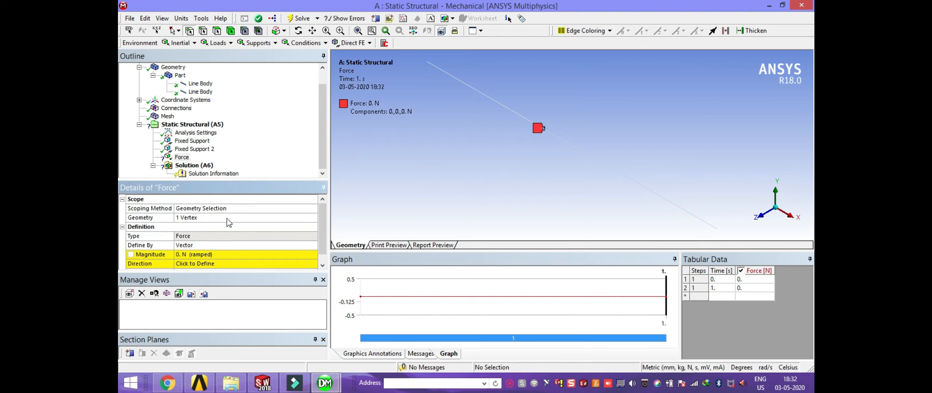
- Set the force magnitude to 4e5 N and define its direction along the steel bar, in positive X
left_click(253, 254)
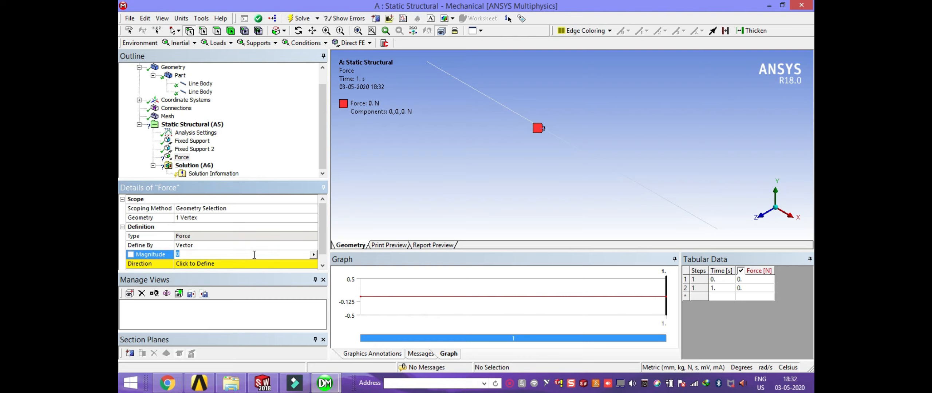
left_click(176, 386)
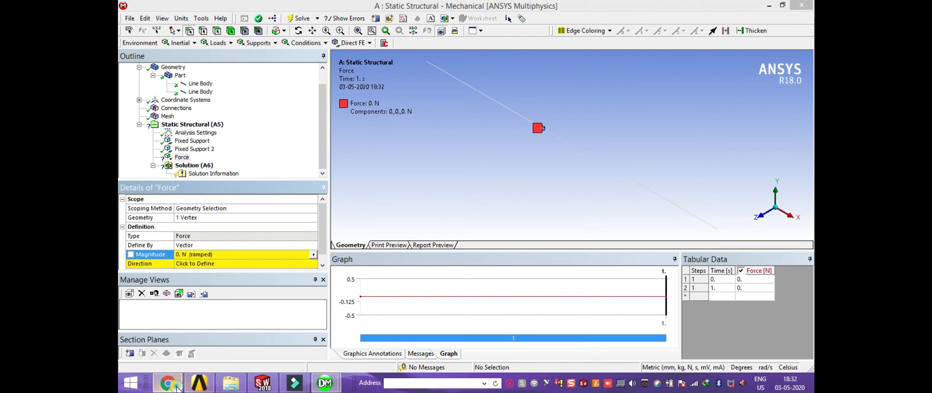
left_click(176, 386)
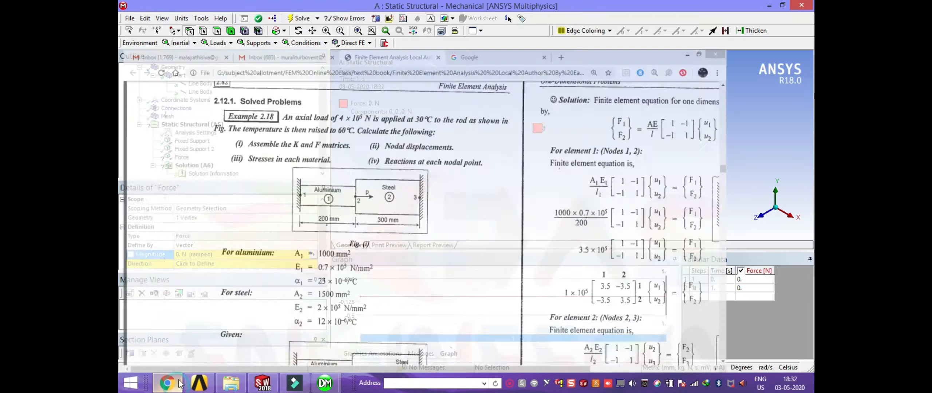
left_click(230, 254)
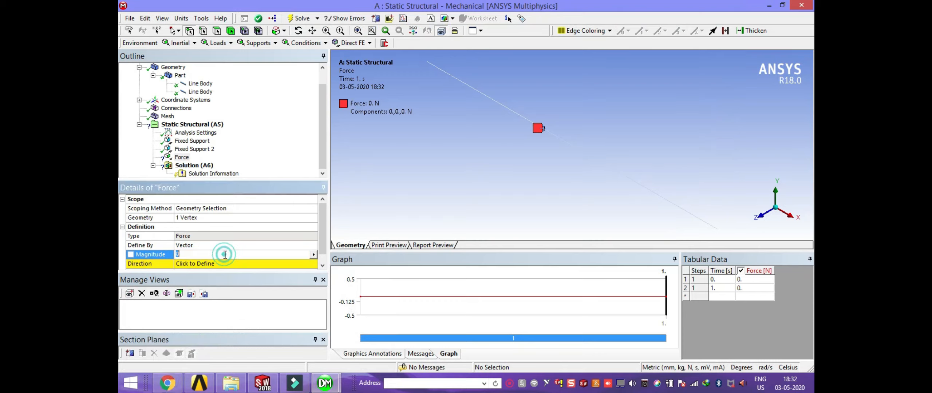
type("4E")
left_click(243, 264)
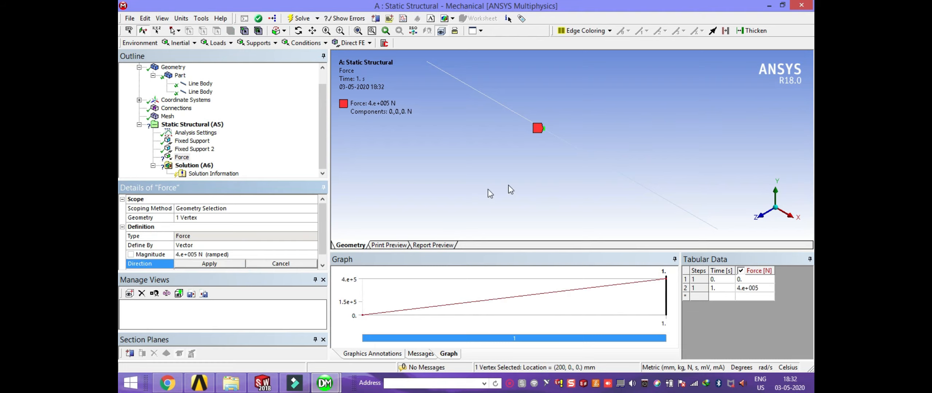
left_click(573, 145)
left_click(203, 266)
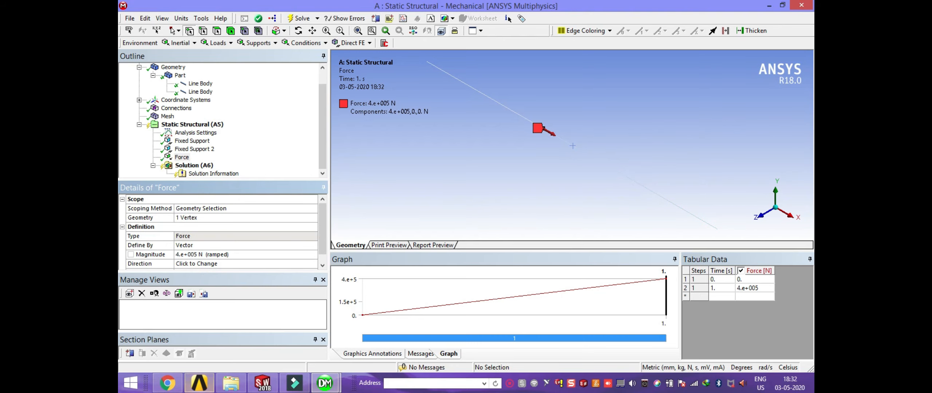
- Check the textbook's temperature data and insert a Thermal Condition under Static Structural, scoped to both line bodies
left_click(167, 383)
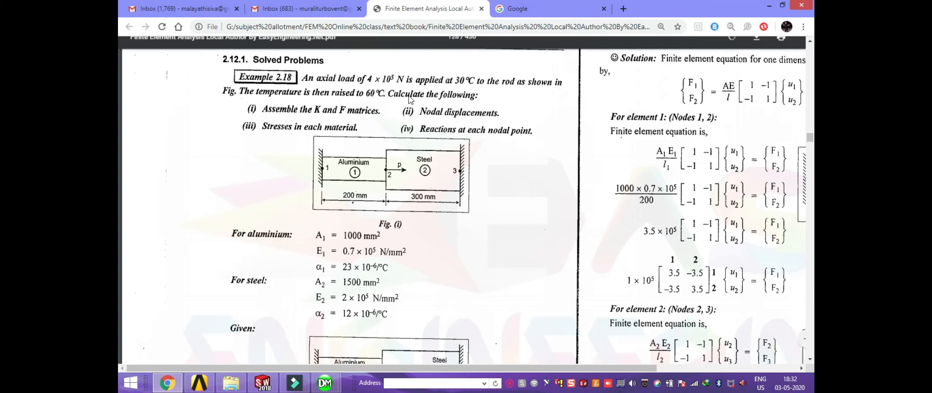
left_click(180, 384)
left_click(199, 128)
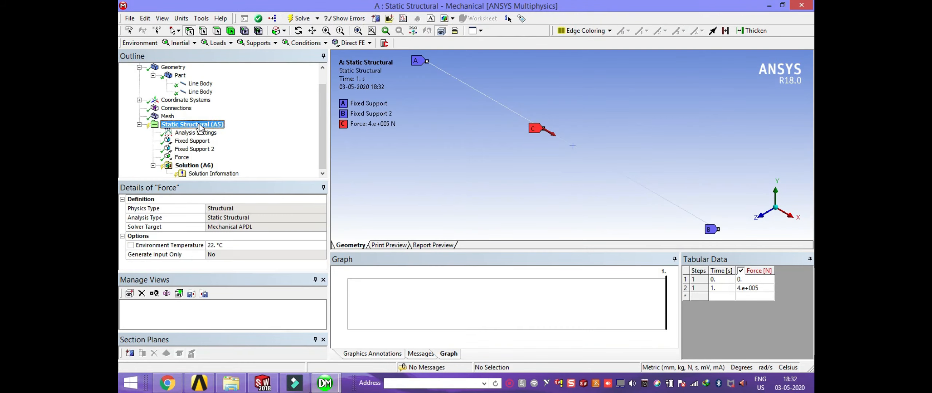
right_click(199, 127)
mouse_move(257, 133)
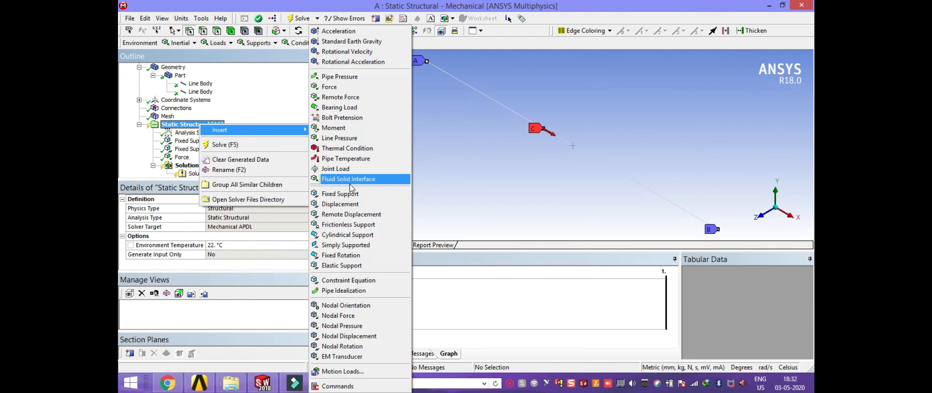
left_click(367, 149)
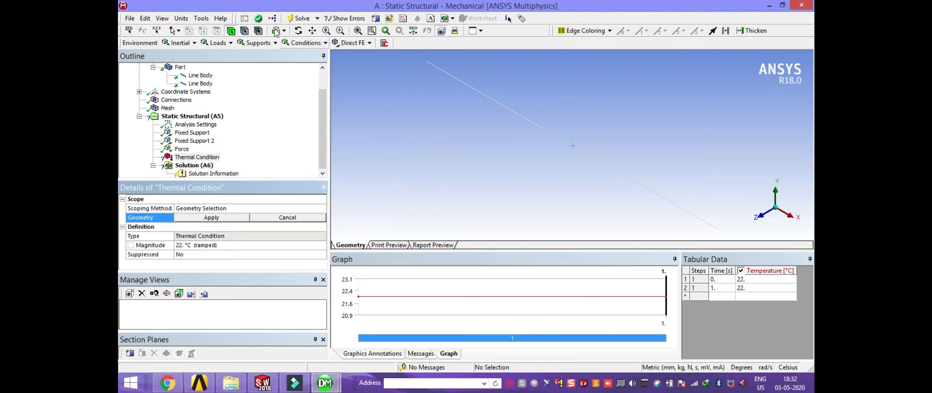
left_click(488, 98)
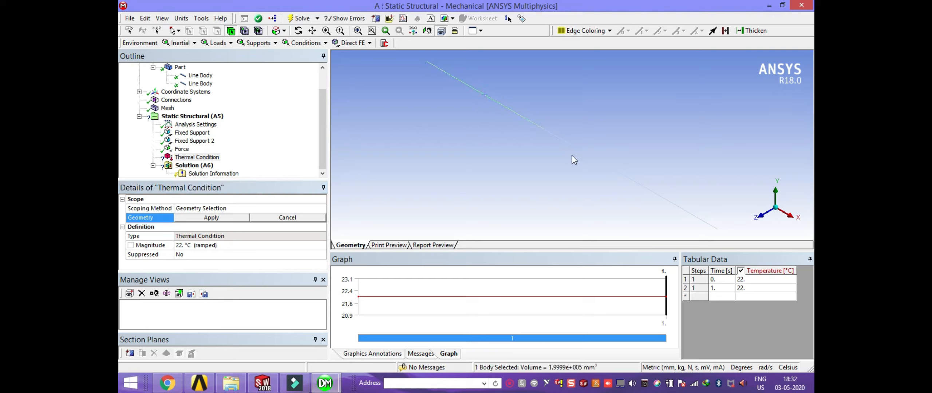
left_click(604, 163, "ctrl")
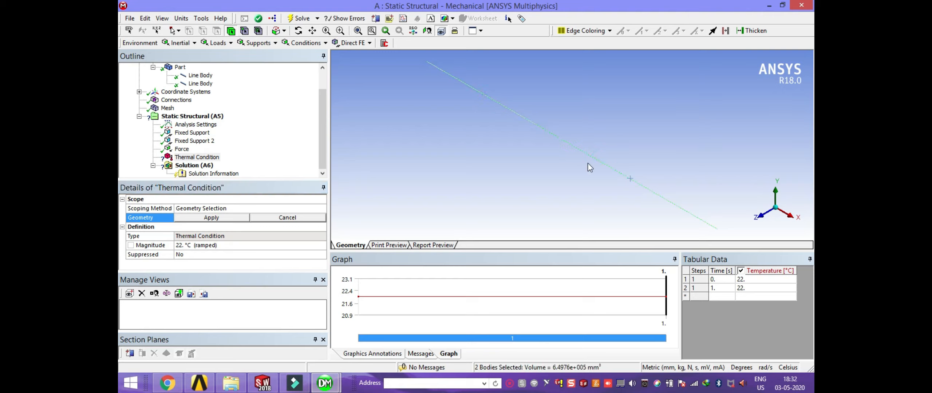
left_click(224, 219)
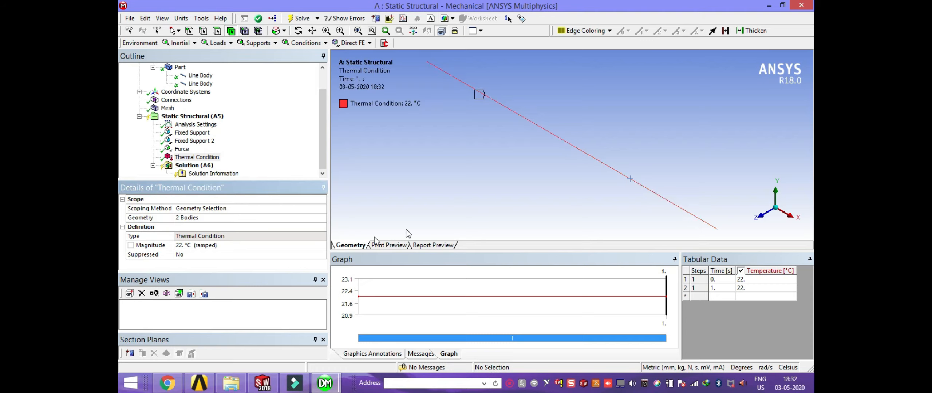
- Set the thermal condition's magnitude to 60 °C, as given in the textbook problem
left_click(194, 245)
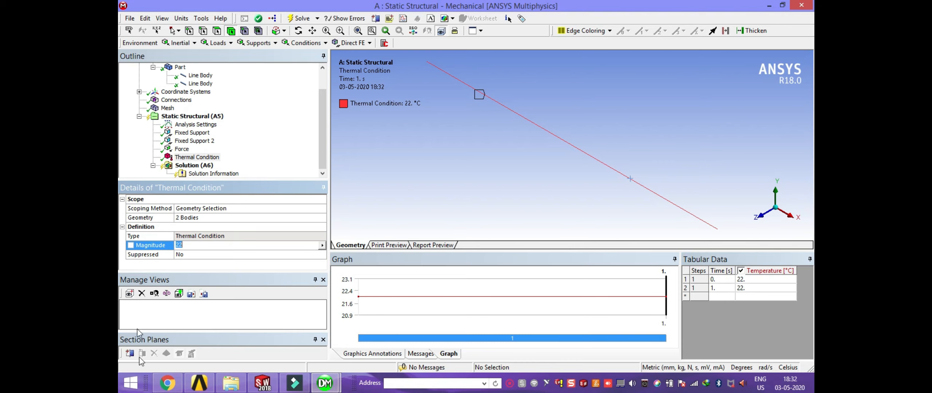
left_click(167, 384)
left_click(167, 384)
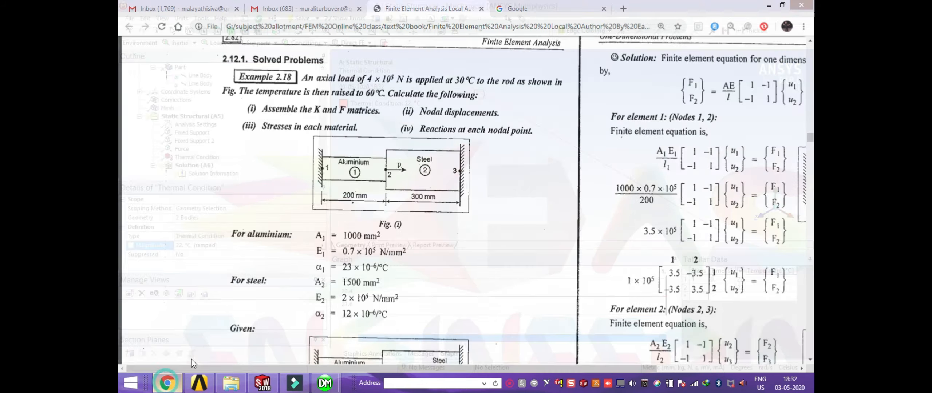
left_click(203, 246)
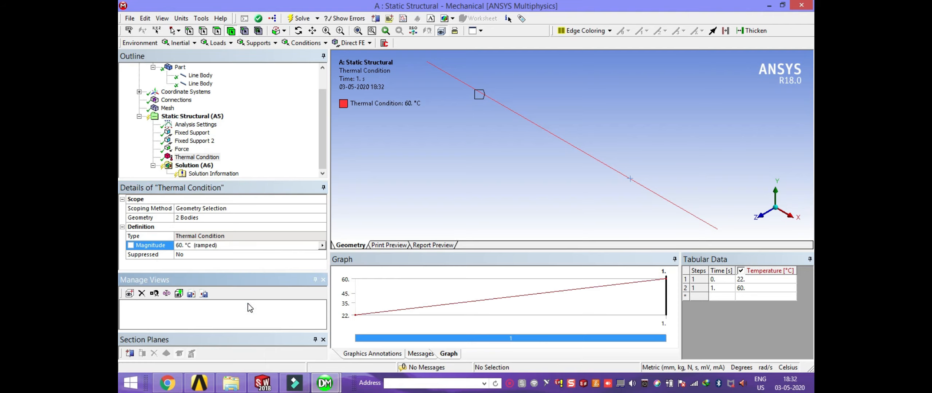
- Insert a Total Deformation result and a Beam Tool under Solution
left_click(196, 167)
right_click(197, 167)
mouse_move(226, 171)
mouse_move(353, 176)
left_click(419, 171)
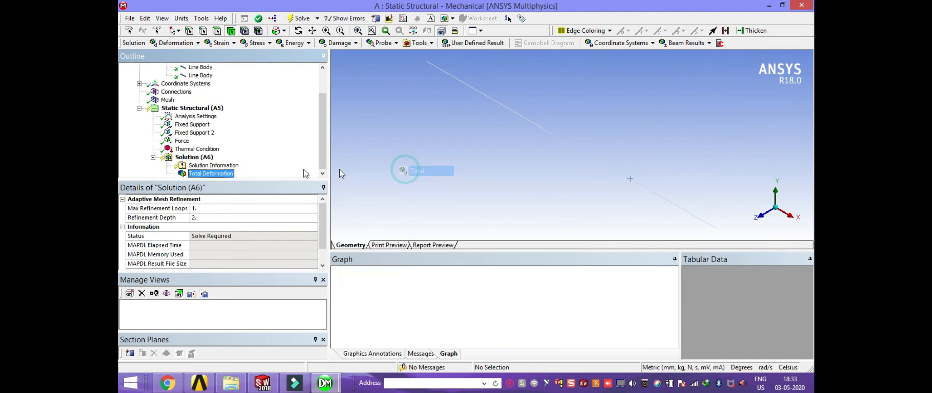
right_click(204, 159)
mouse_move(277, 167)
mouse_move(359, 256)
left_click(422, 255)
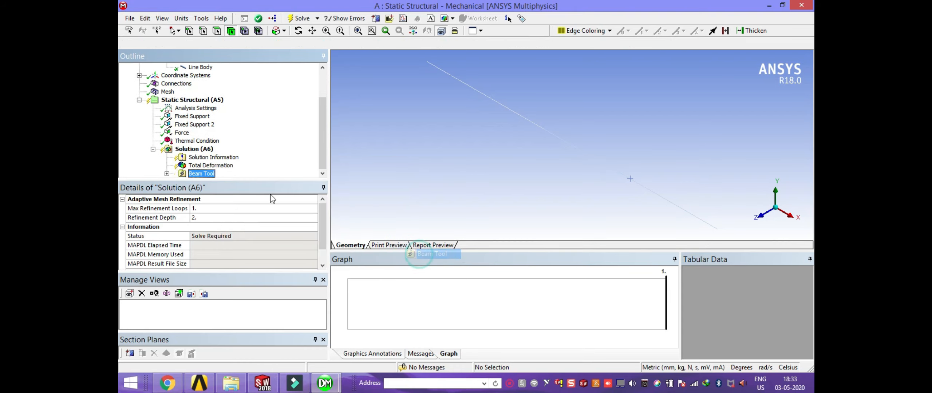
- Solve the static structural analysis and display the Total Deformation result
left_click(193, 149)
right_click(194, 149)
left_click(210, 165)
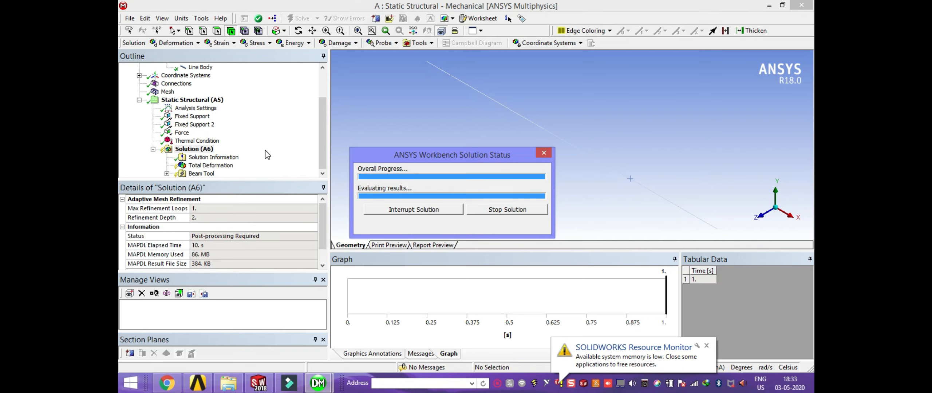
left_click(214, 166)
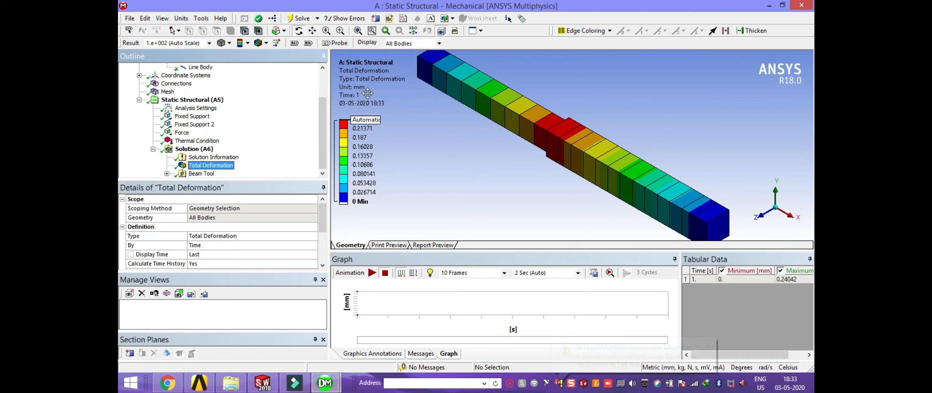
- Switch to the textbook PDF in Chrome and examine the worked solution's nodal displacement u2 and element stresses for comparison
left_click(174, 386)
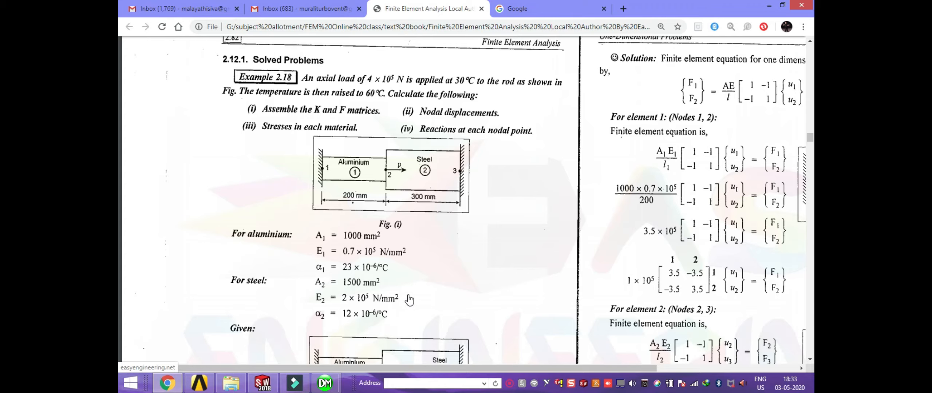
scroll(409, 299, "down", 10)
scroll(409, 300, "down", 12)
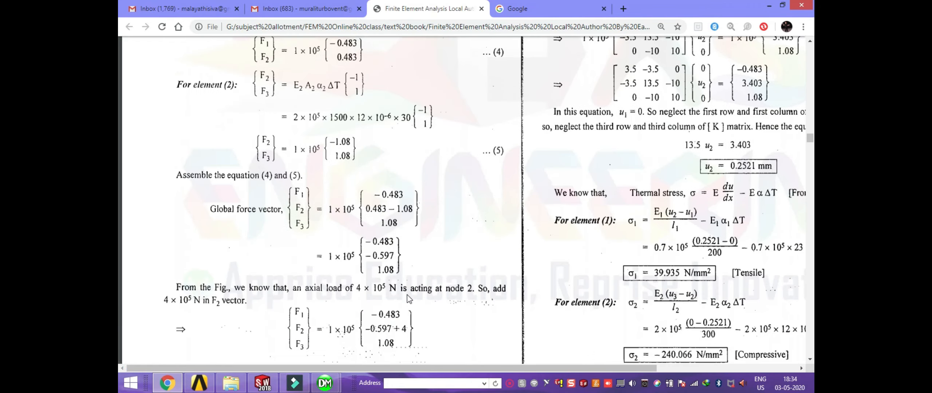
scroll(409, 299, "down", 3)
scroll(409, 300, "up", 3)
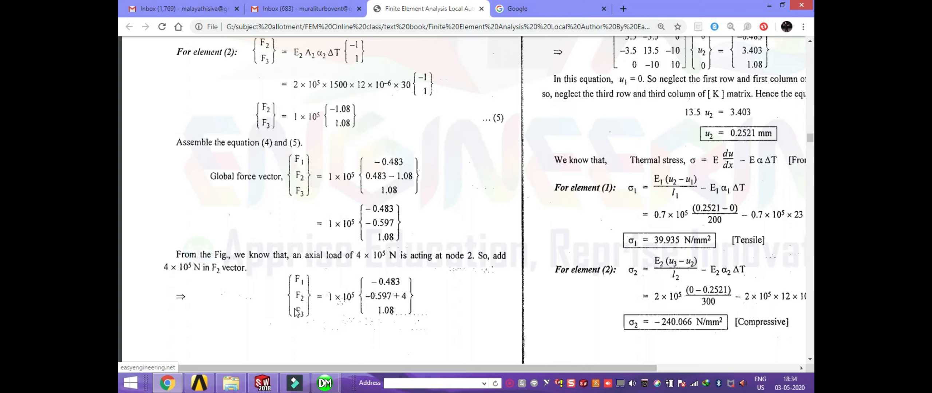
- Switch back to ANSYS Mechanical and animate the Total Deformation result and the Beam Tool's Direct Stress result
left_click(176, 387)
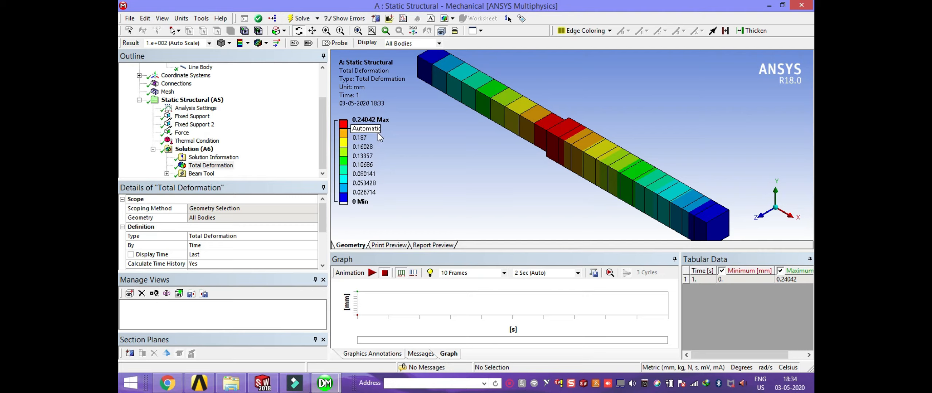
left_click(373, 273)
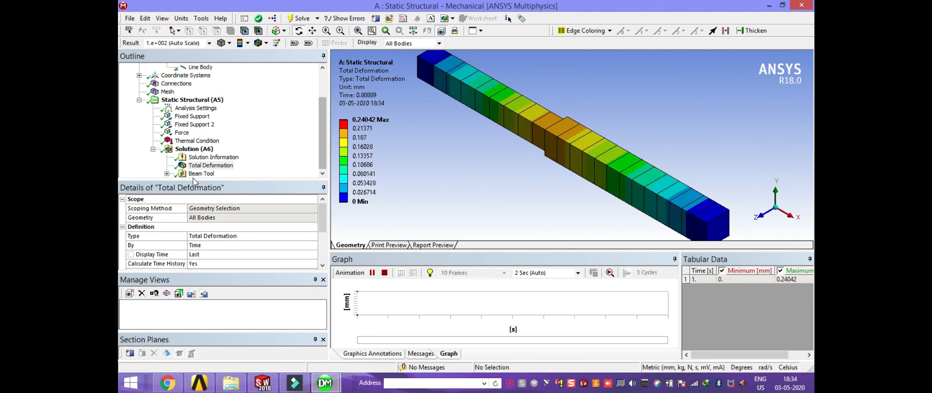
left_click(167, 174)
left_click(225, 158)
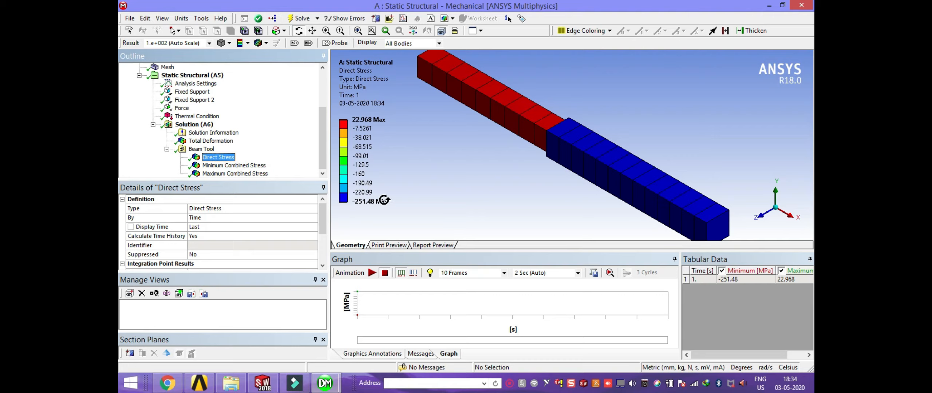
left_click(375, 276)
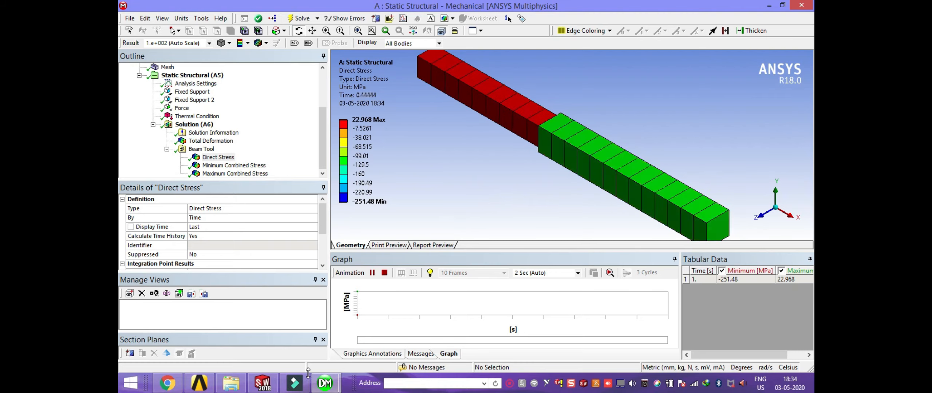
mouse_move(295, 382)
left_click(294, 301)
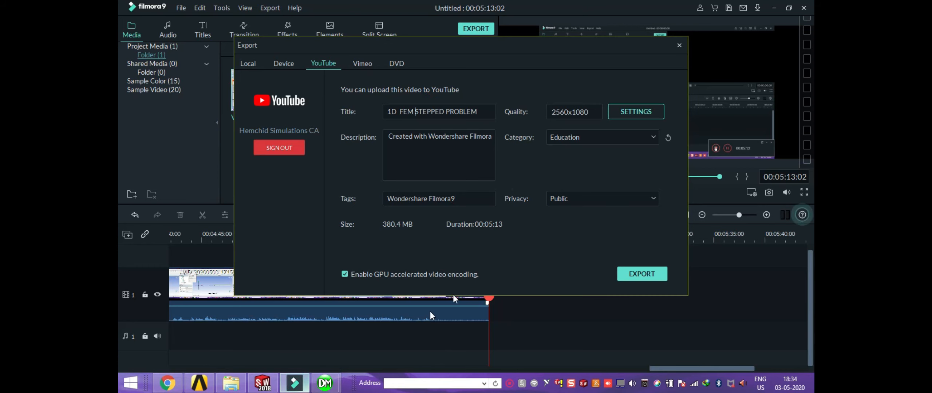
right_click(509, 384)
left_click(523, 368)
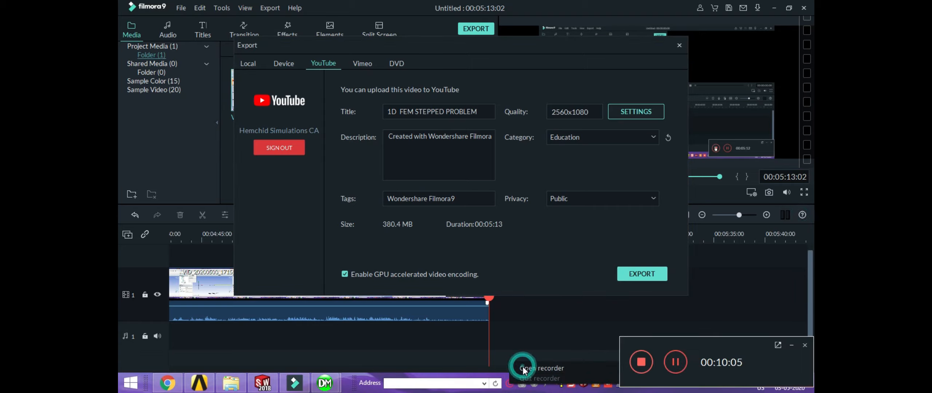